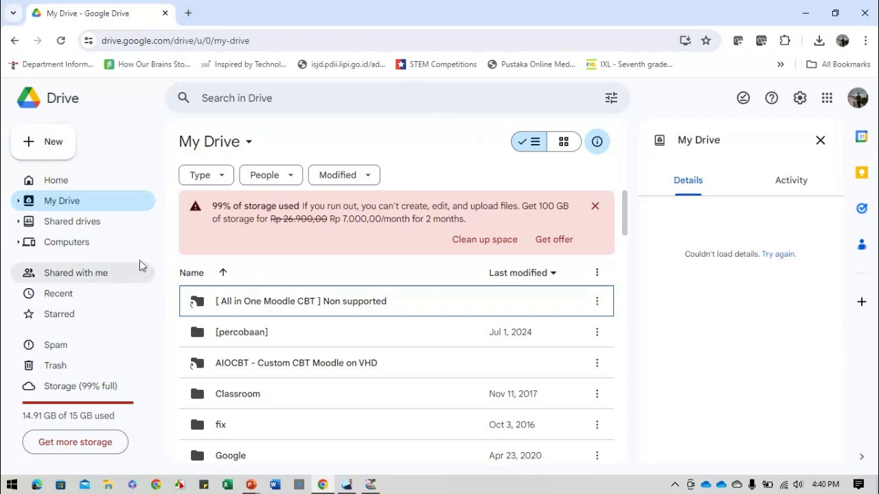
pyautogui.scroll(-3, 263, 331)
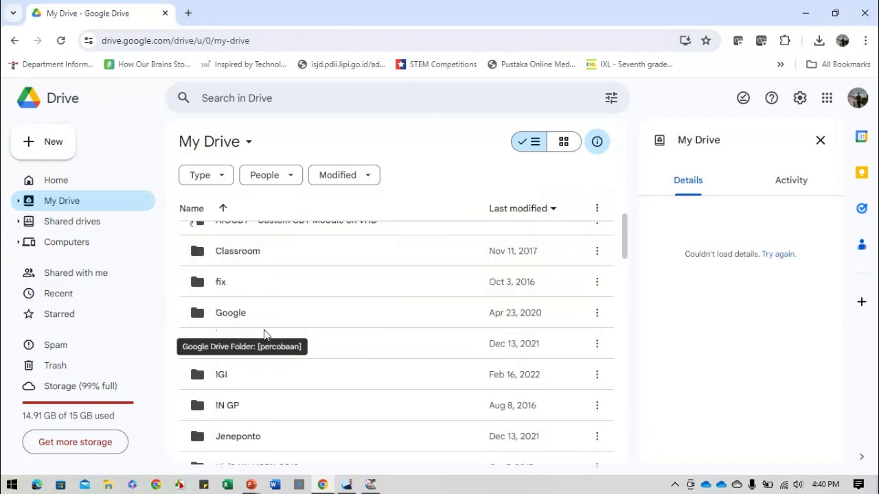
pyautogui.scroll(3, 264, 332)
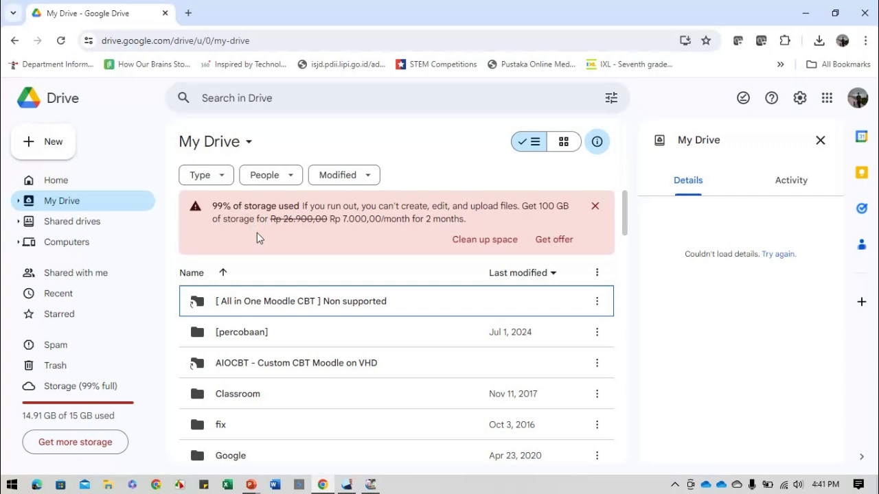
# Open takeout.google.com in a new browser tab
pyautogui.click(189, 14)
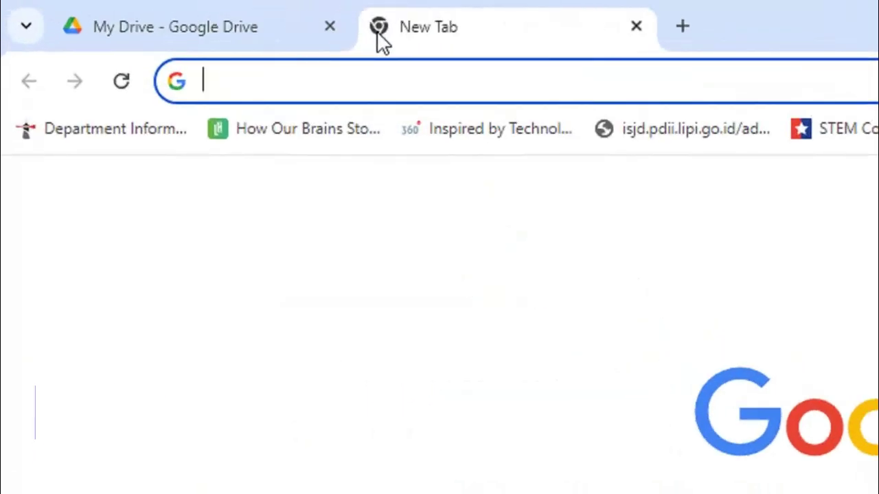
pyautogui.write('tak')
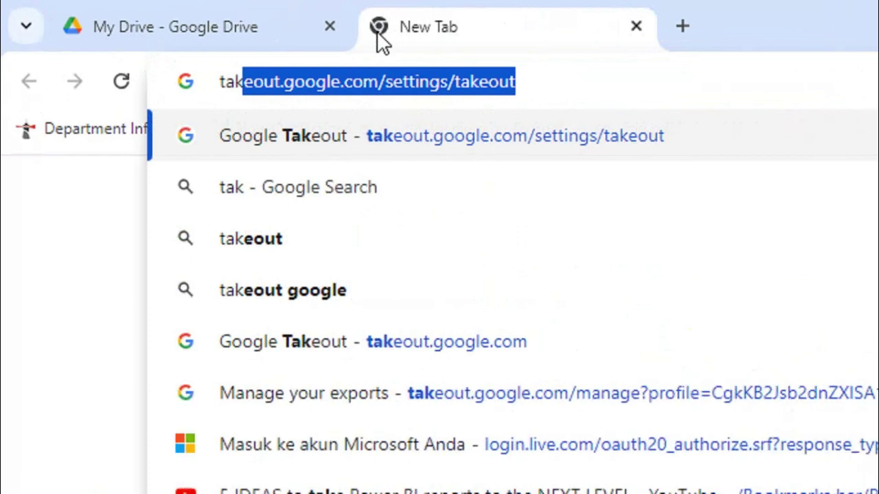
pyautogui.press('Right')
pyautogui.press('BackSpace')
pyautogui.press('BackSpace')
pyautogui.press('BackSpace')
pyautogui.press('BackSpace')
pyautogui.press('BackSpace')
pyautogui.press('BackSpace')
pyautogui.press('BackSpace')
pyautogui.press('BackSpace')
pyautogui.press('BackSpace')
pyautogui.press('BackSpace')
pyautogui.press('BackSpace')
pyautogui.press('BackSpace')
pyautogui.press('BackSpace')
pyautogui.press('BackSpace')
pyautogui.press('BackSpace')
pyautogui.press('BackSpace')
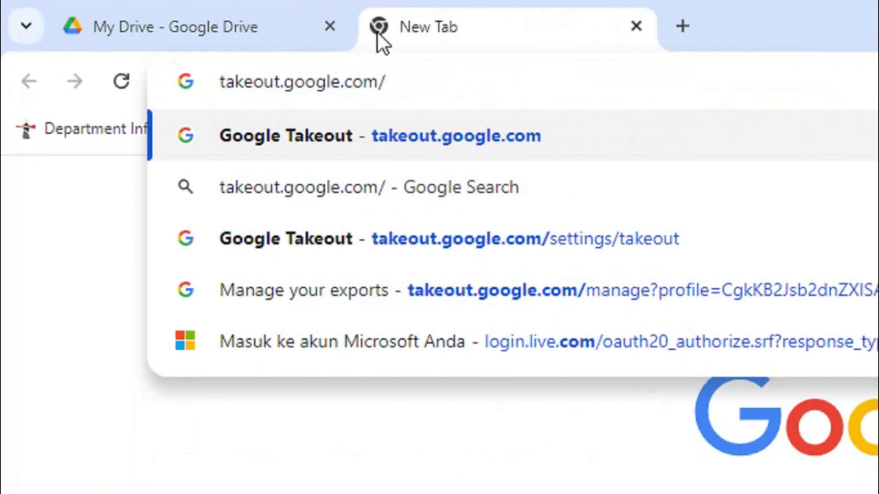
pyautogui.press('Return')
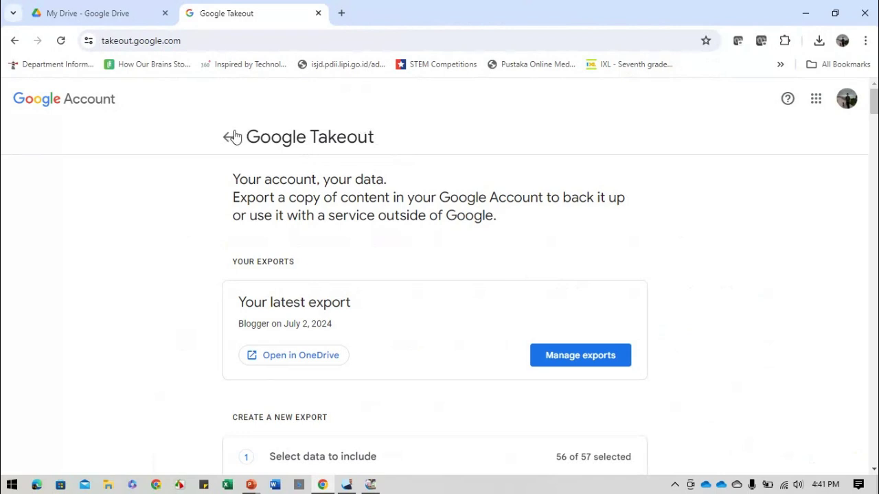
# Check the signed-in account and look through the products offered for the new export
pyautogui.click(847, 103)
pyautogui.click(847, 103)
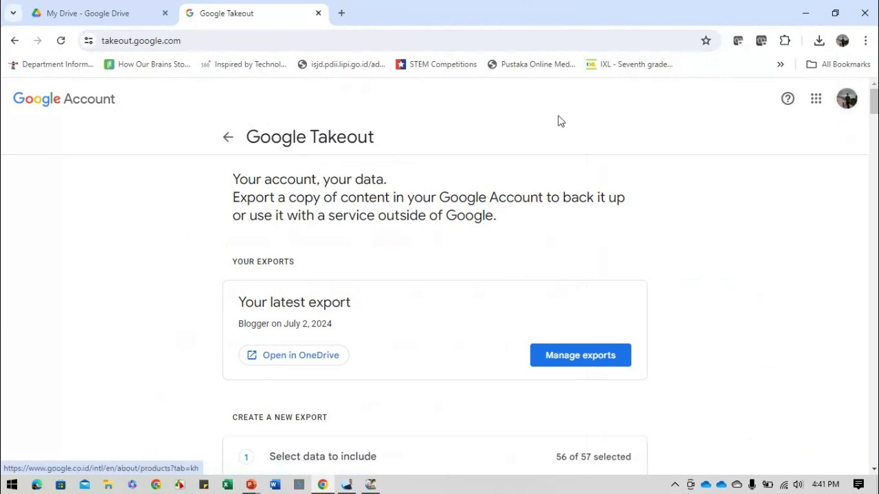
pyautogui.scroll(-3, 316, 238)
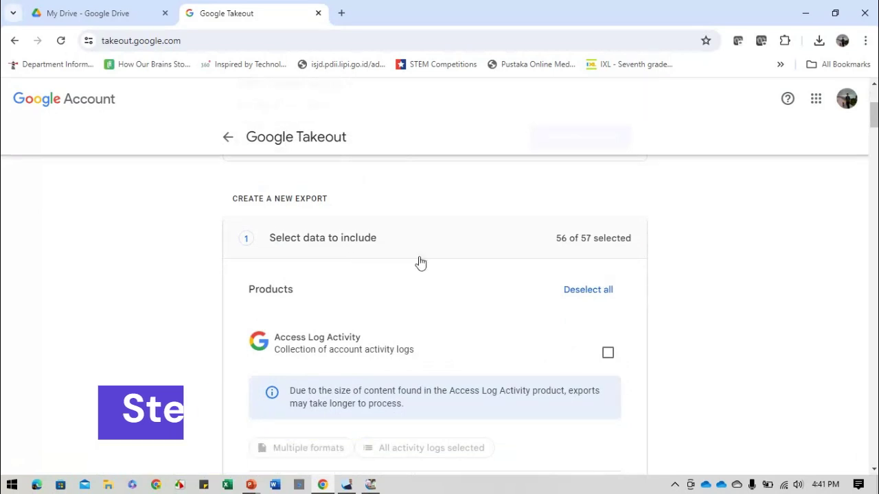
pyautogui.scroll(-2, 470, 271)
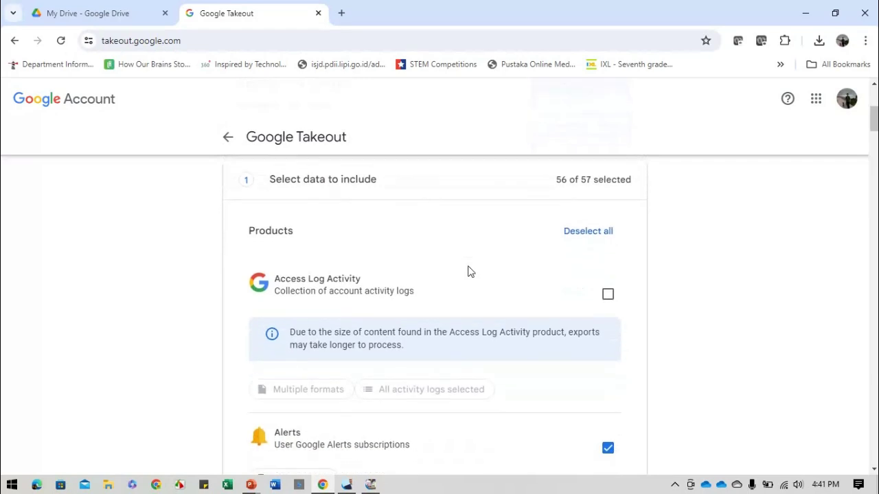
pyautogui.scroll(-1, 470, 271)
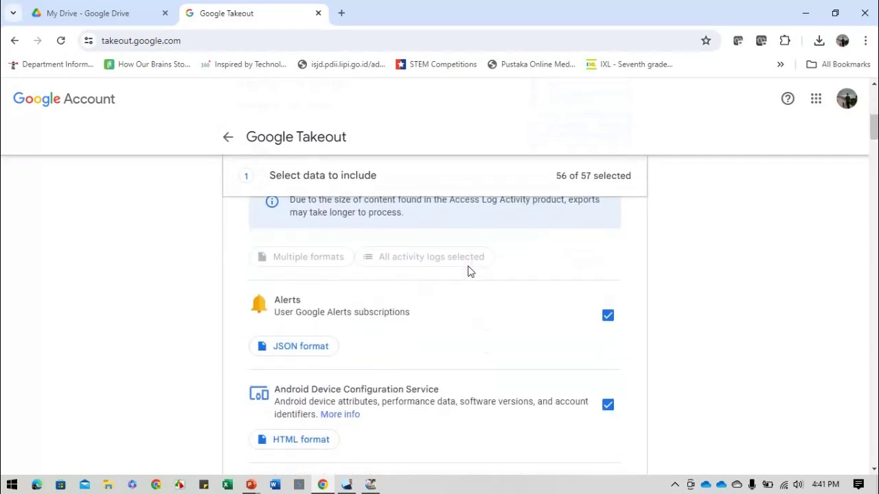
pyautogui.scroll(-1, 470, 271)
pyautogui.scroll(-1, 469, 272)
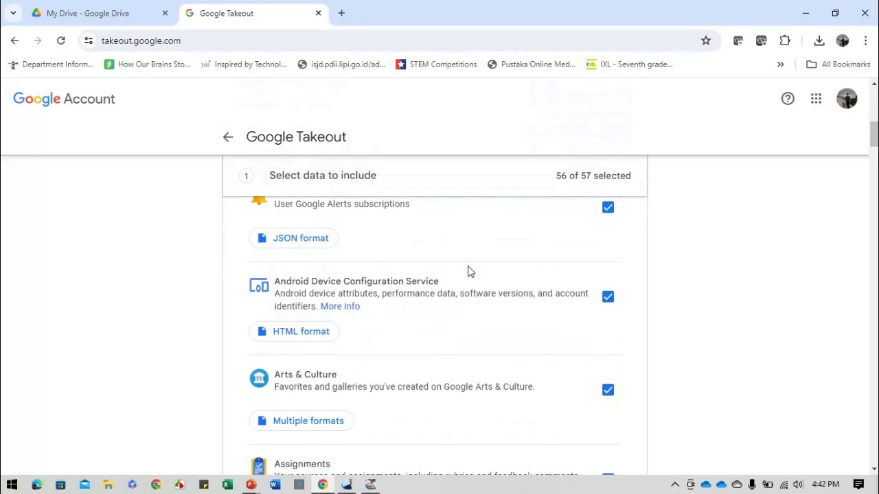
pyautogui.scroll(-1, 470, 271)
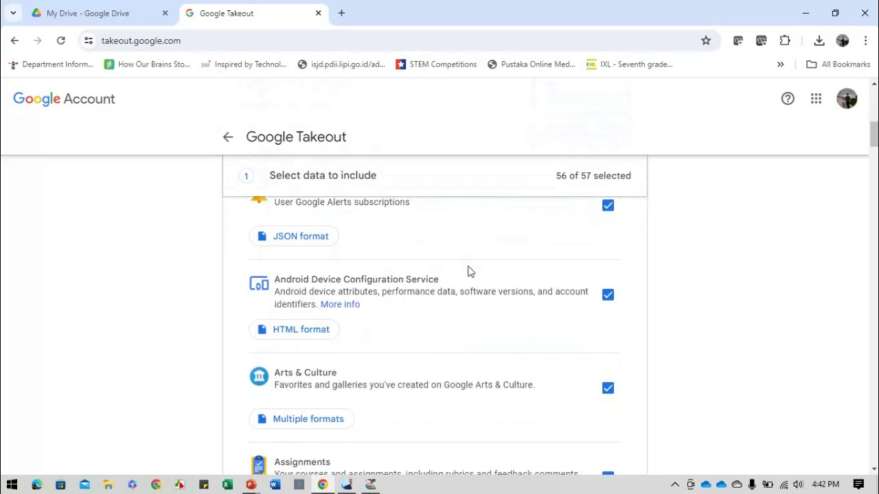
pyautogui.scroll(5, 469, 272)
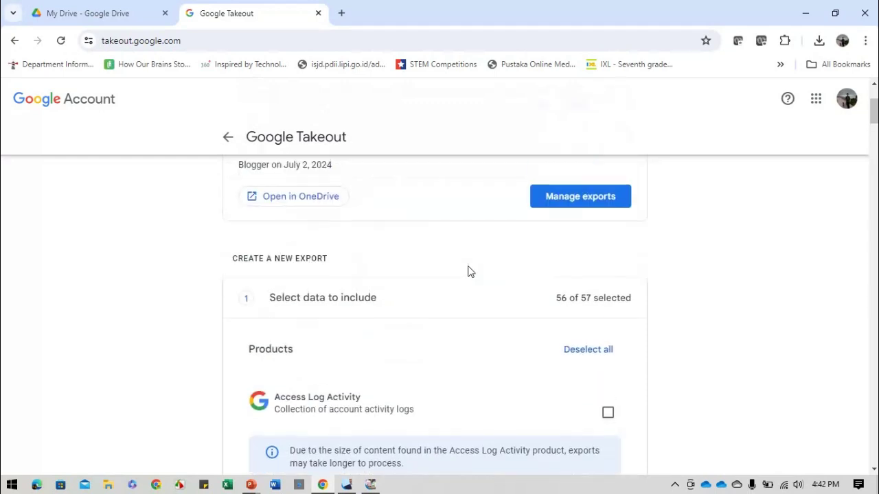
pyautogui.scroll(-1, 470, 271)
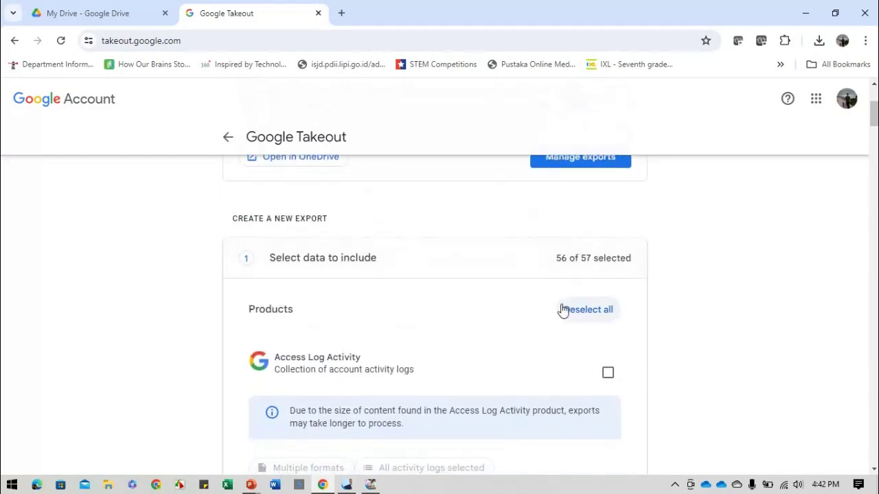
# Deselect all products in the new export's data selection
pyautogui.click(592, 312)
pyautogui.scroll(-4, 485, 337)
pyautogui.scroll(-2, 485, 338)
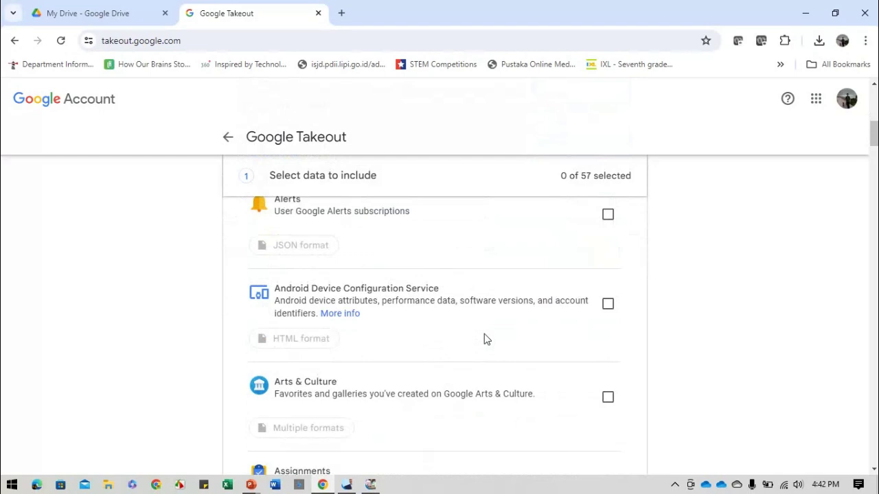
# Select Assignments for the export and clear that selection again
pyautogui.scroll(-2, 398, 305)
pyautogui.scroll(-1, 398, 305)
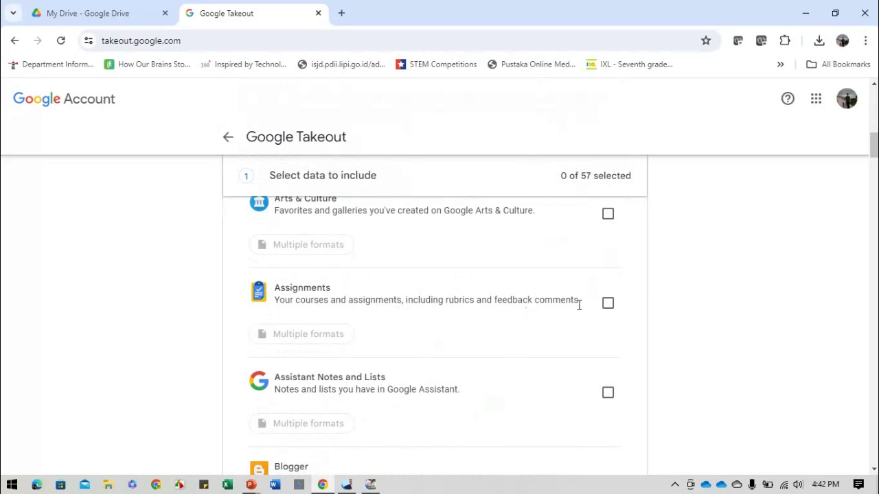
pyautogui.click(607, 306)
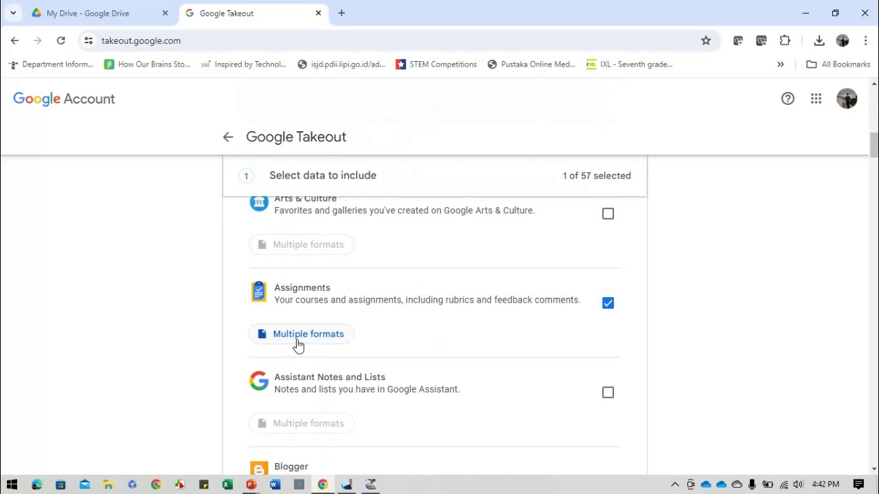
pyautogui.scroll(-3, 363, 352)
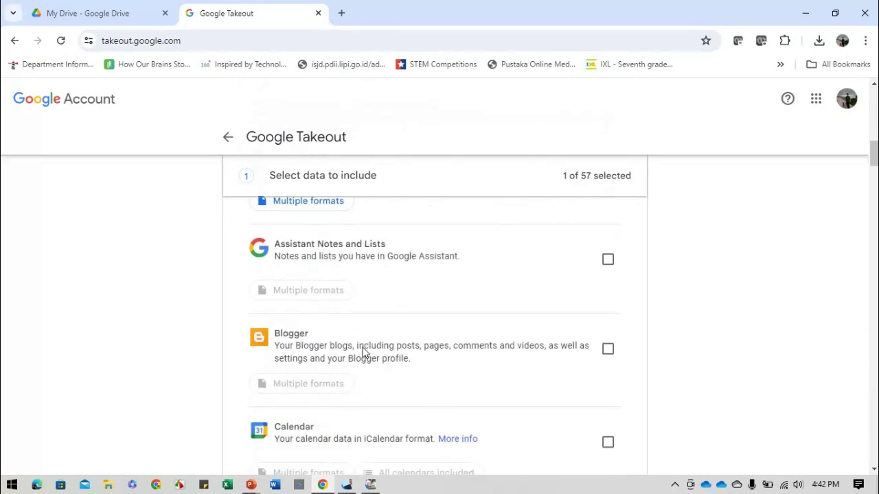
pyautogui.scroll(1, 363, 352)
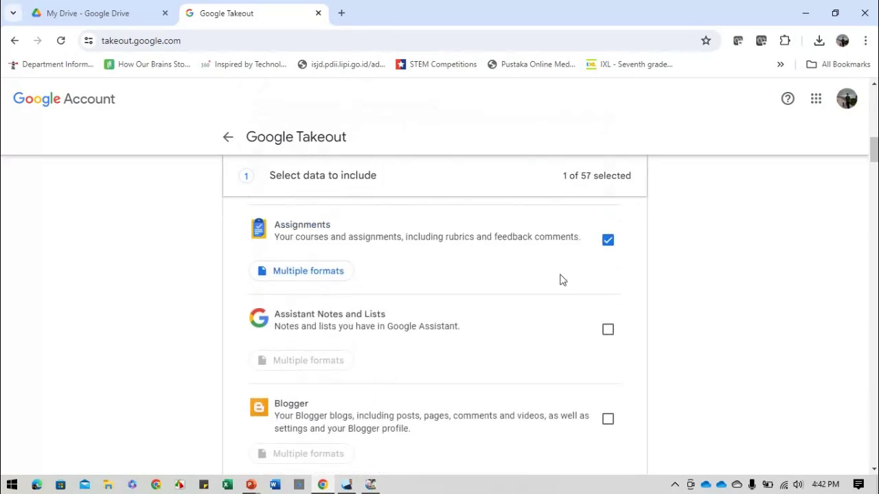
pyautogui.click(608, 242)
pyautogui.scroll(5, 608, 247)
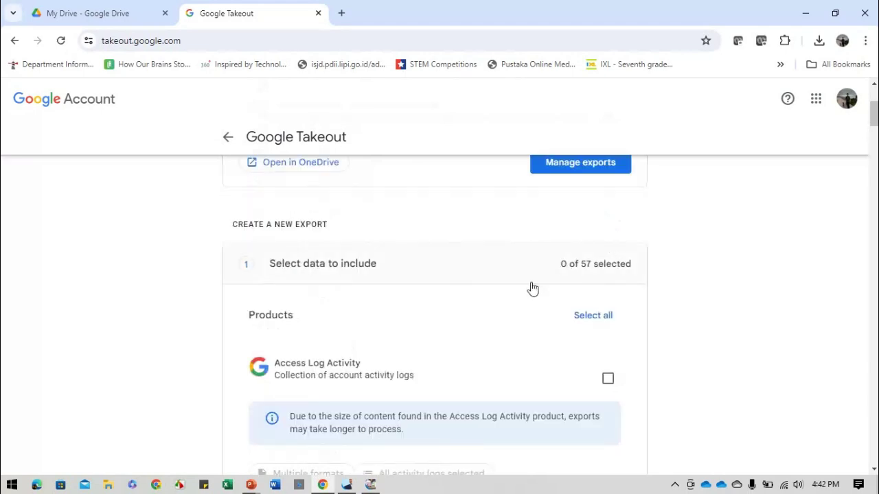
# Select Calendar for the export and review its calendar content options without changing them
pyautogui.scroll(-6, 533, 289)
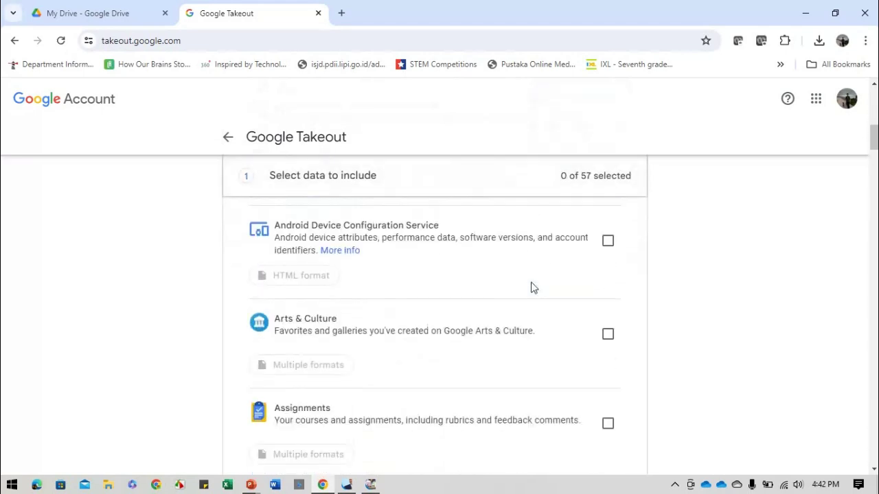
pyautogui.scroll(-4, 533, 289)
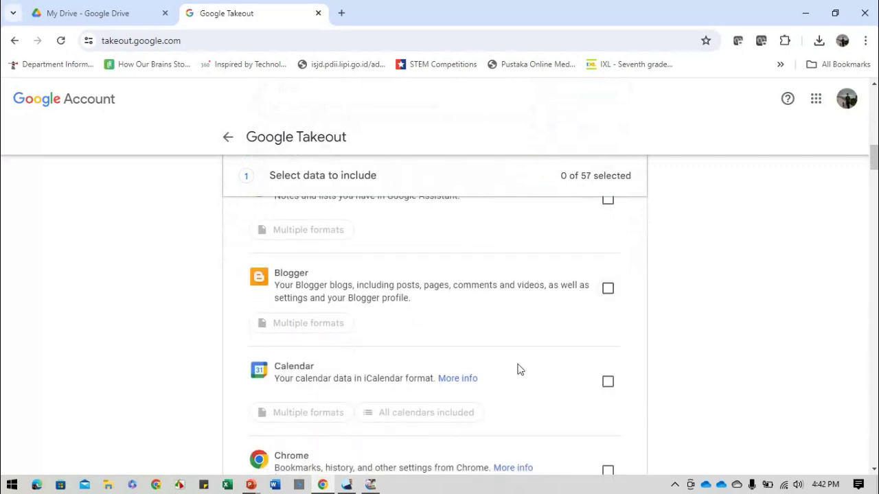
pyautogui.scroll(-1, 520, 370)
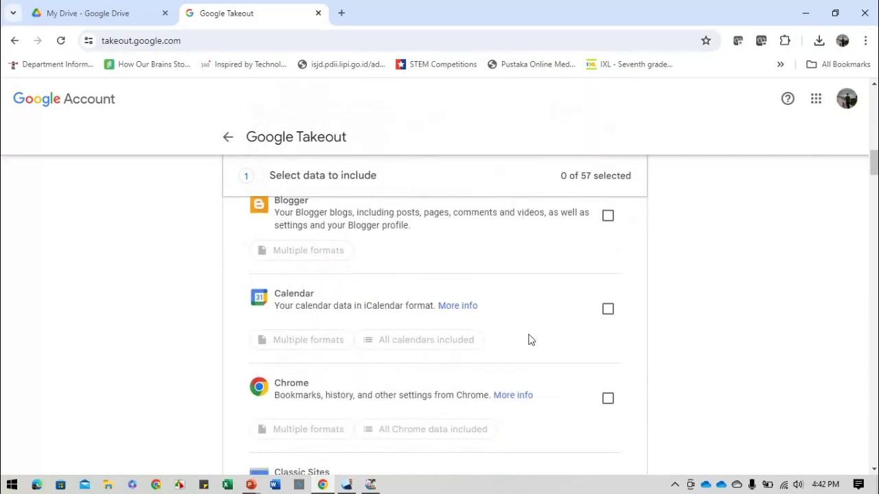
pyautogui.click(608, 310)
pyautogui.click(458, 341)
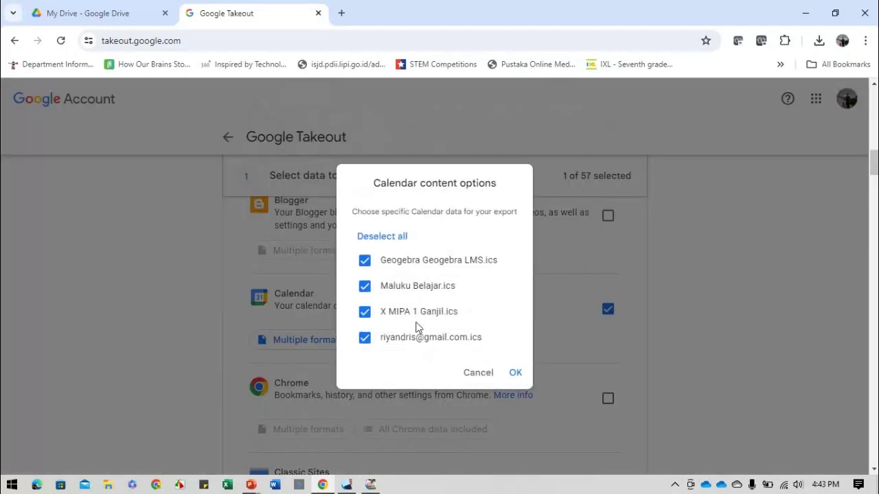
pyautogui.scroll(-3, 414, 305)
pyautogui.scroll(2, 414, 304)
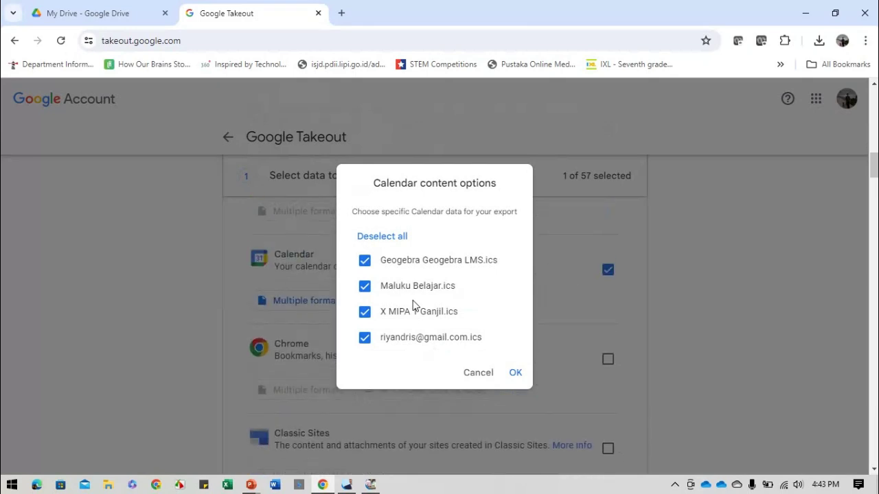
pyautogui.click(473, 375)
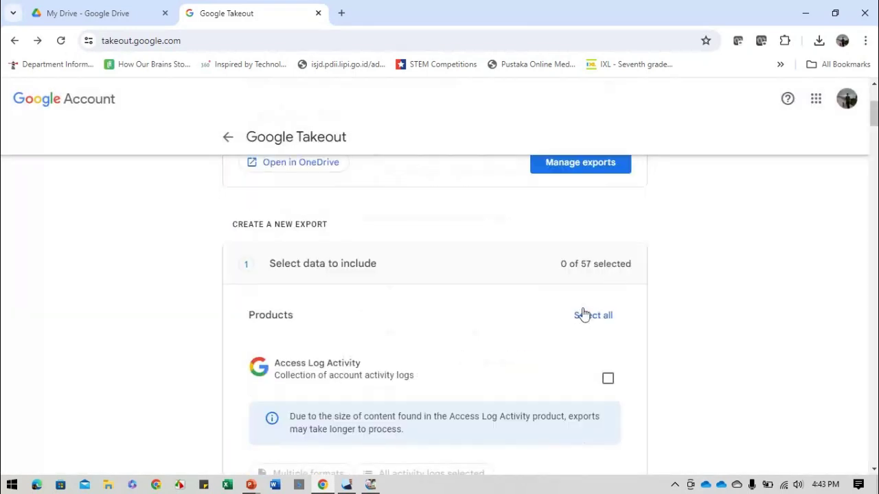
# Include Contacts in the data to export
pyautogui.scroll(-10, 549, 369)
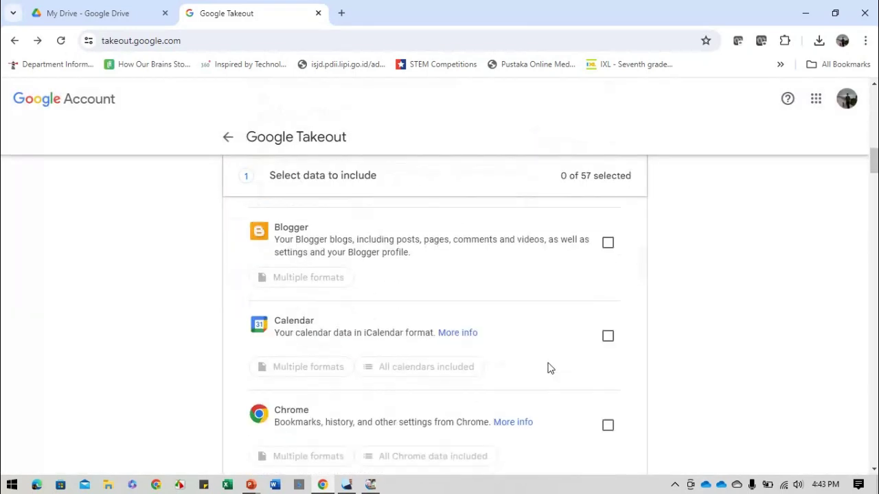
pyautogui.scroll(-1, 550, 367)
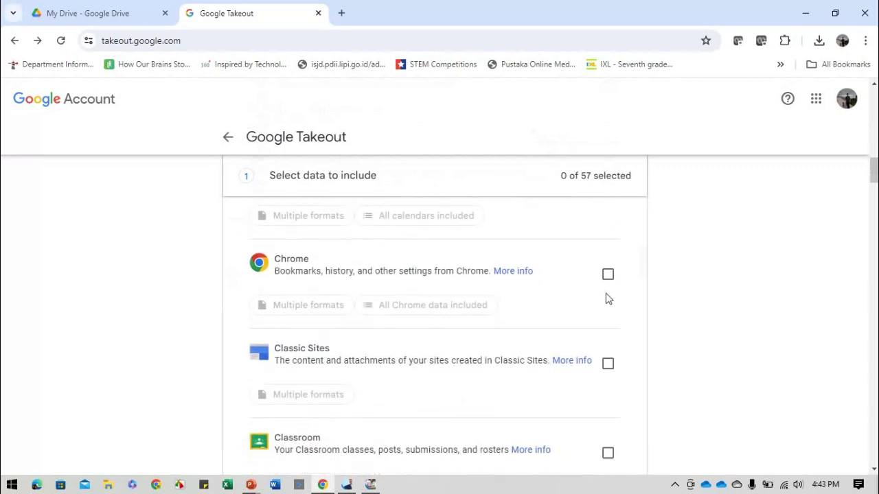
pyautogui.scroll(-2, 536, 345)
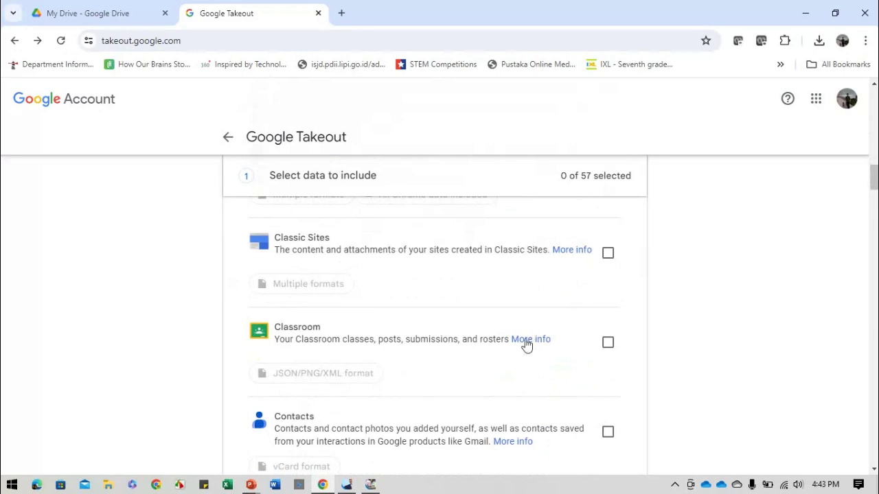
pyautogui.scroll(-1, 526, 345)
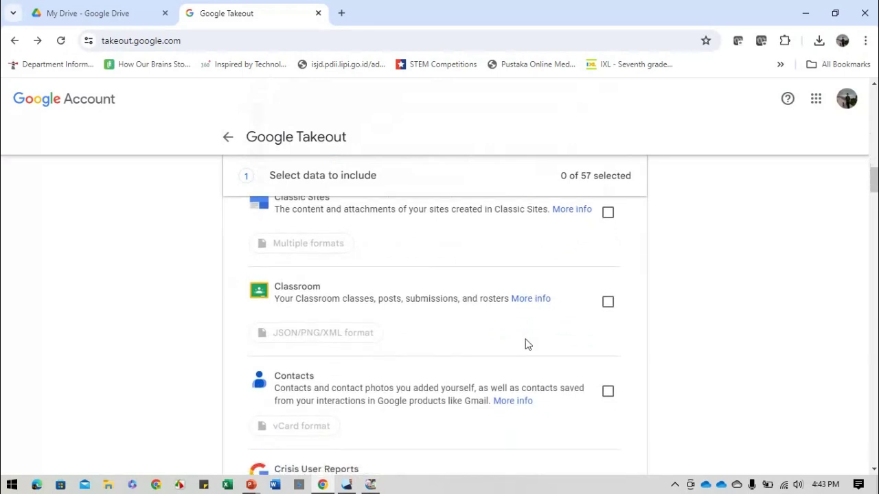
pyautogui.scroll(-1, 527, 345)
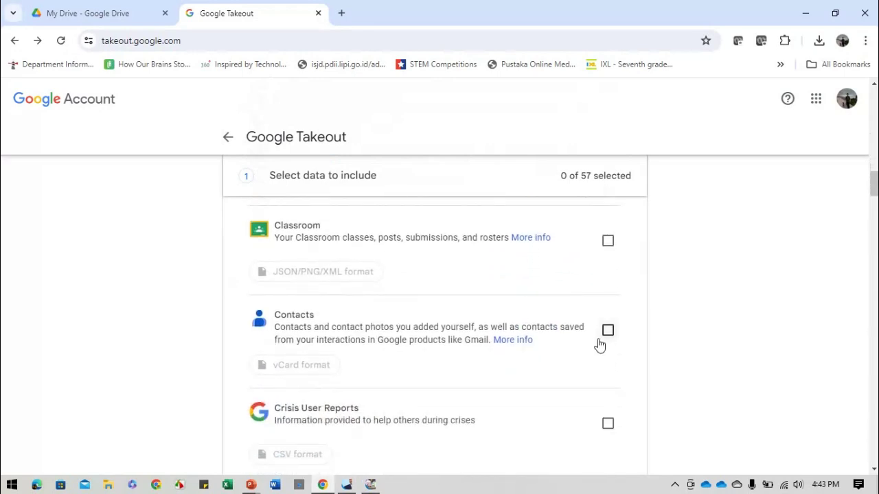
pyautogui.scroll(-1, 502, 357)
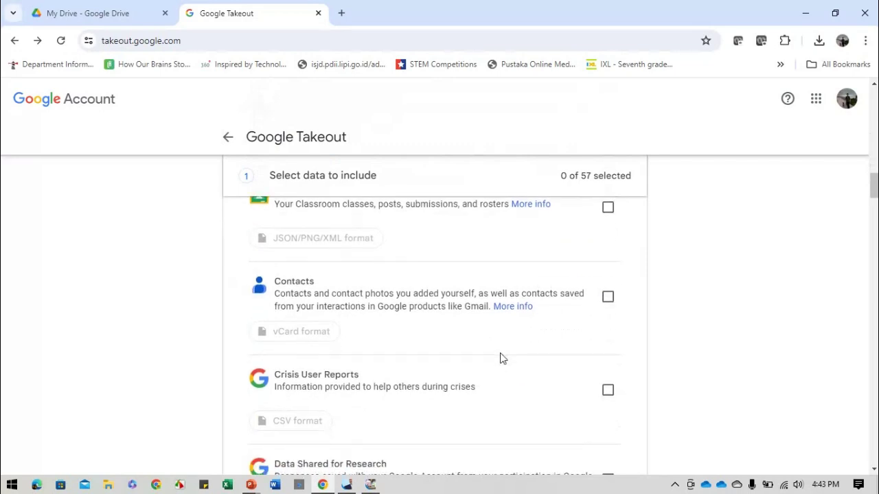
pyautogui.click(608, 301)
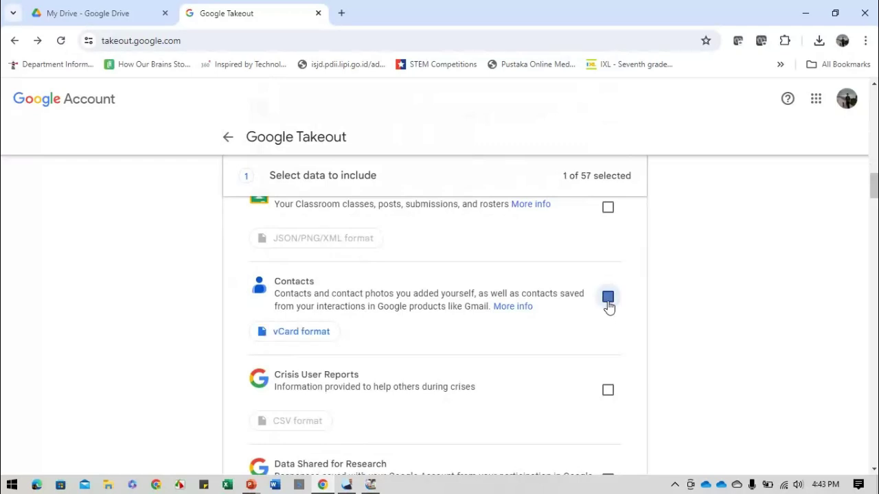
# Set the file format of the Contacts export to CSV
pyautogui.click(317, 338)
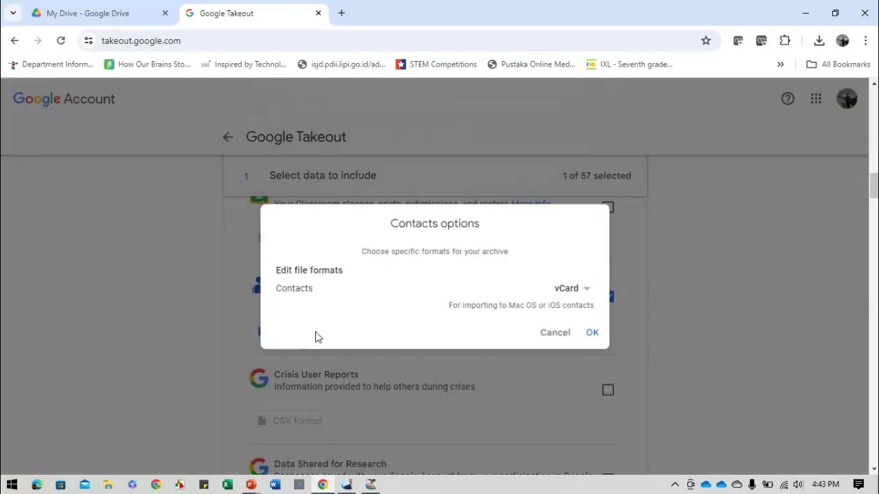
pyautogui.click(575, 291)
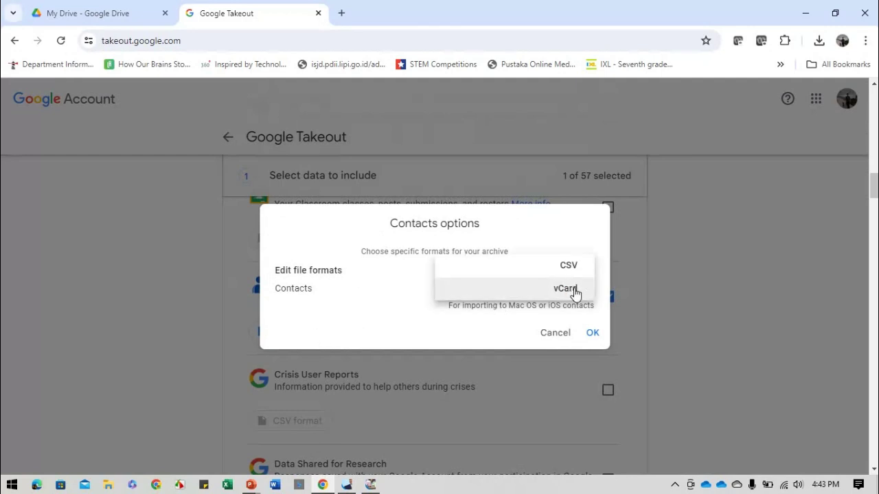
pyautogui.click(570, 267)
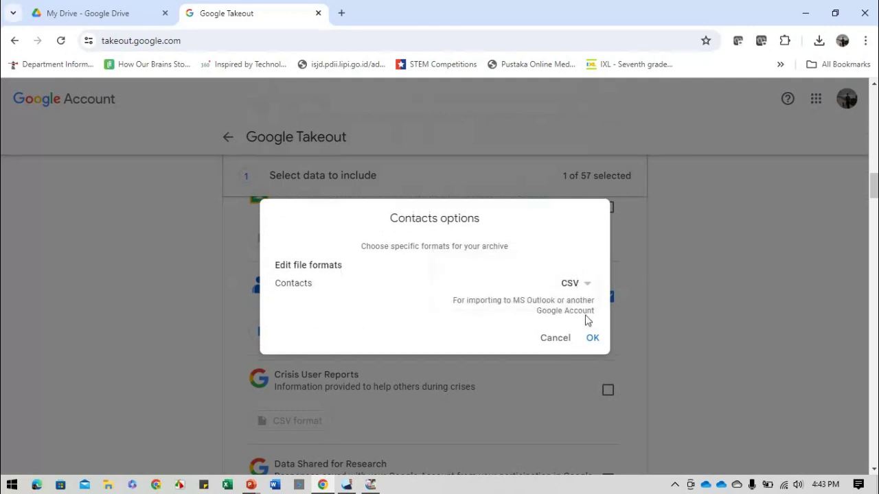
pyautogui.click(590, 336)
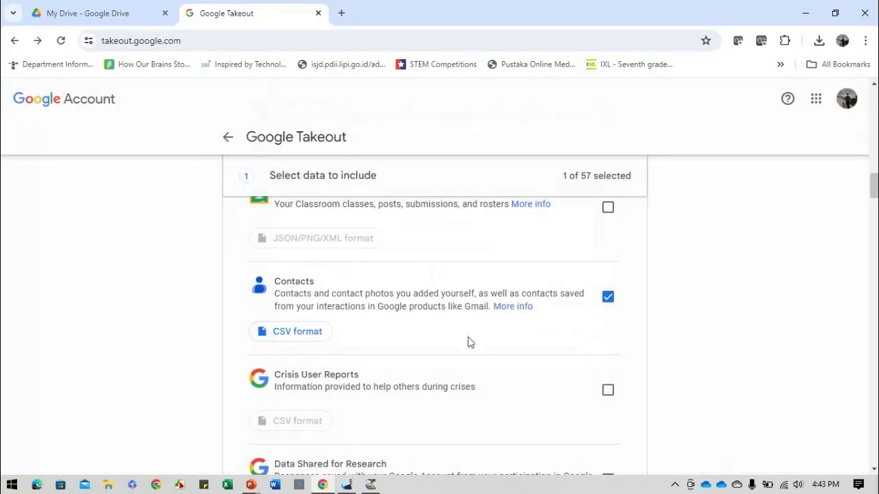
# Include Drive in the data to export, toggling its selection off and on again
pyautogui.scroll(-3, 440, 339)
pyautogui.scroll(-3, 440, 341)
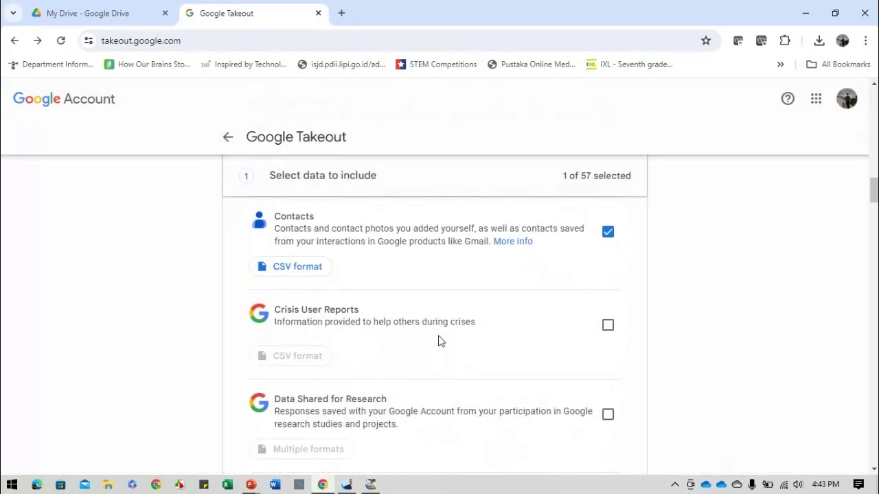
pyautogui.scroll(-3, 440, 342)
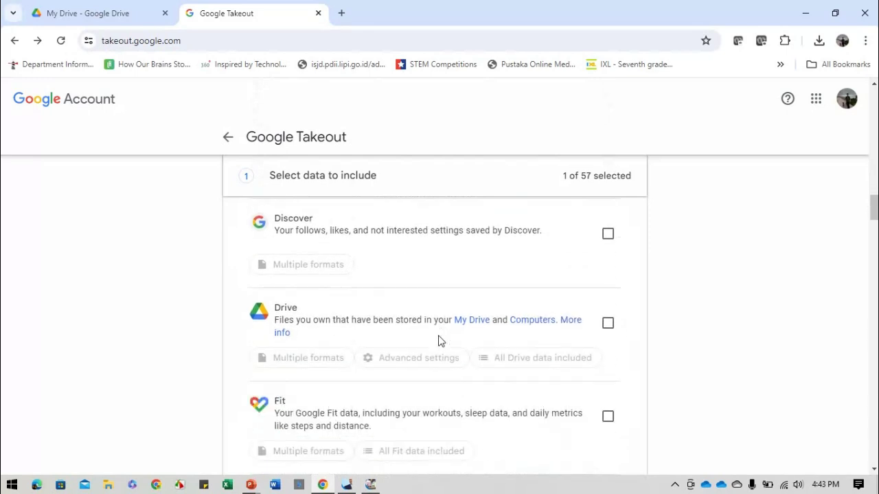
pyautogui.click(607, 324)
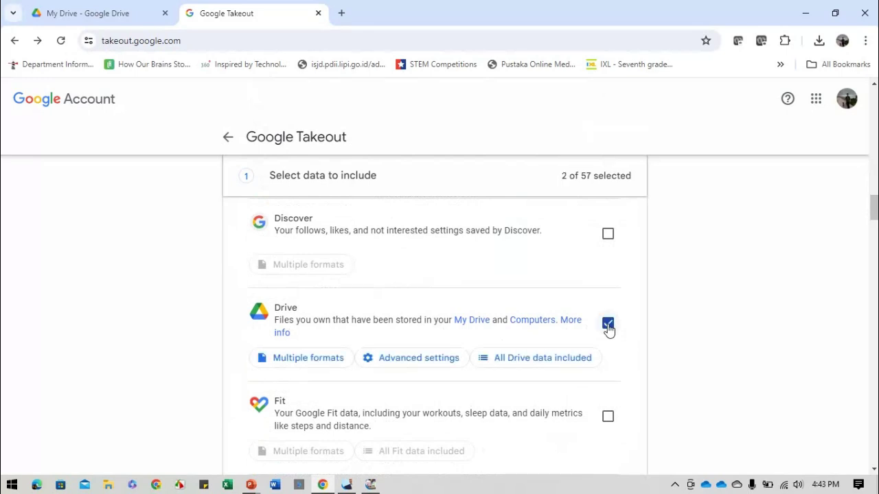
pyautogui.click(607, 324)
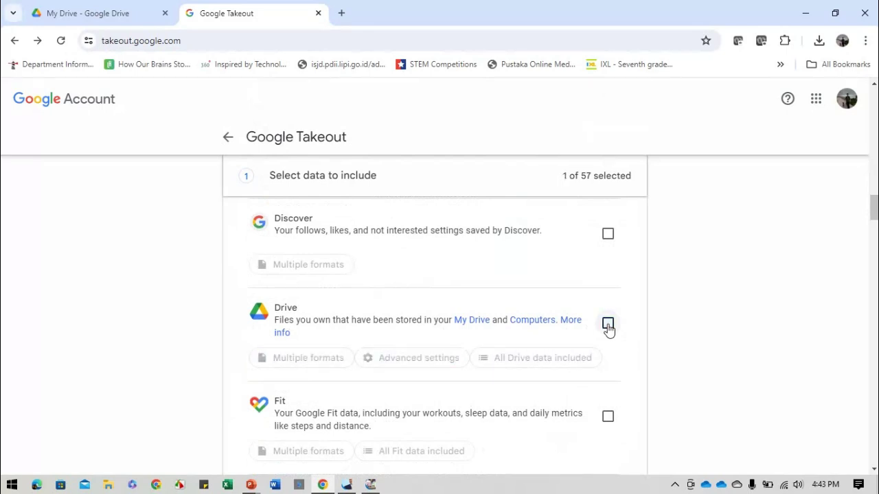
pyautogui.click(608, 325)
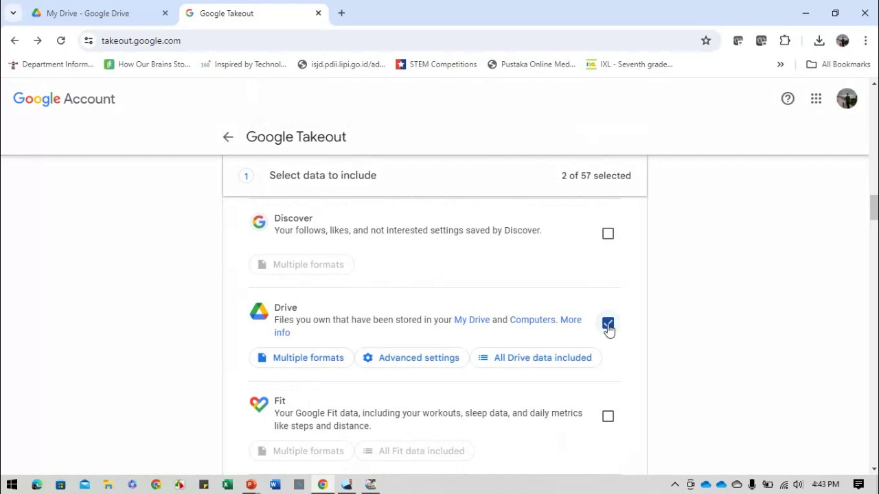
# Include Google Photos in the data to export
pyautogui.scroll(-3, 608, 329)
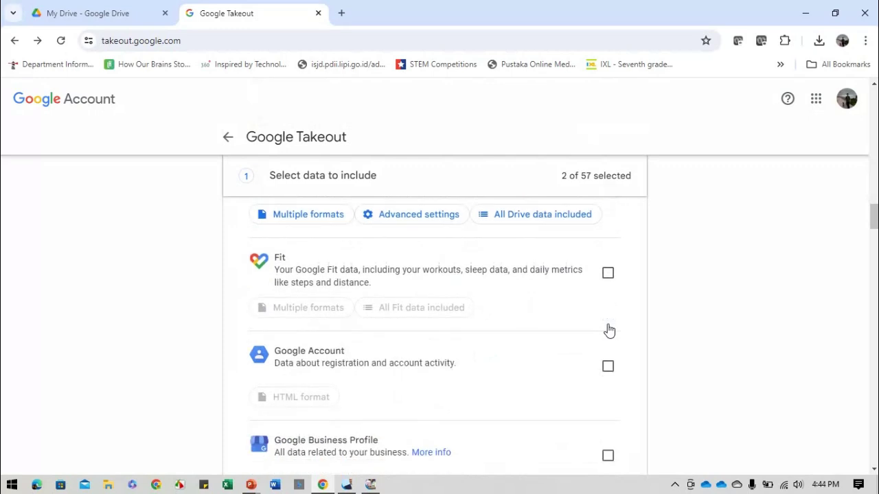
pyautogui.scroll(-6, 607, 330)
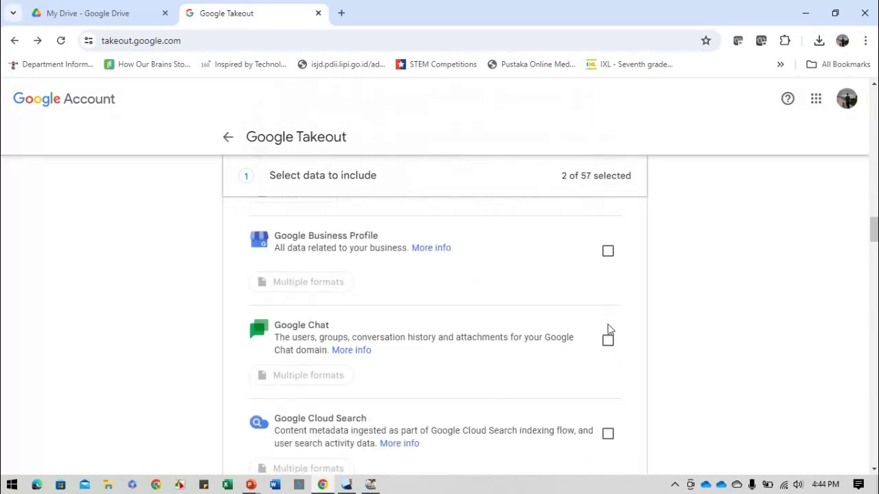
pyautogui.scroll(-5, 607, 330)
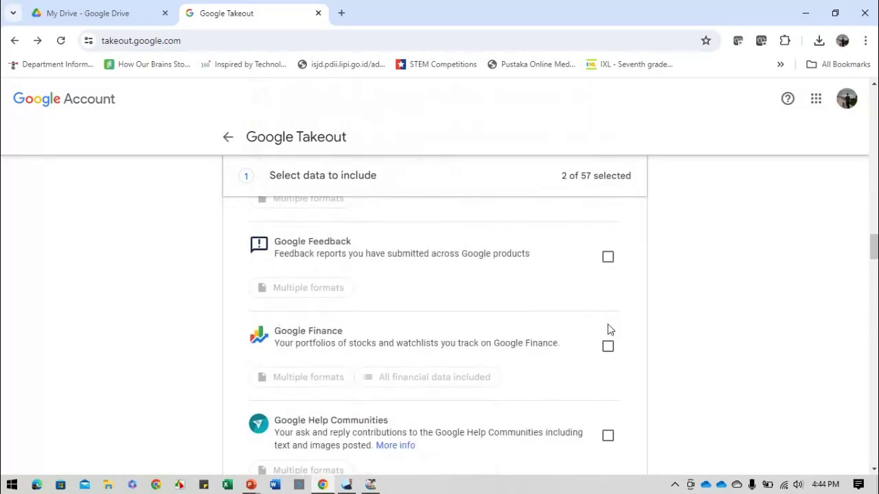
pyautogui.scroll(-3, 608, 330)
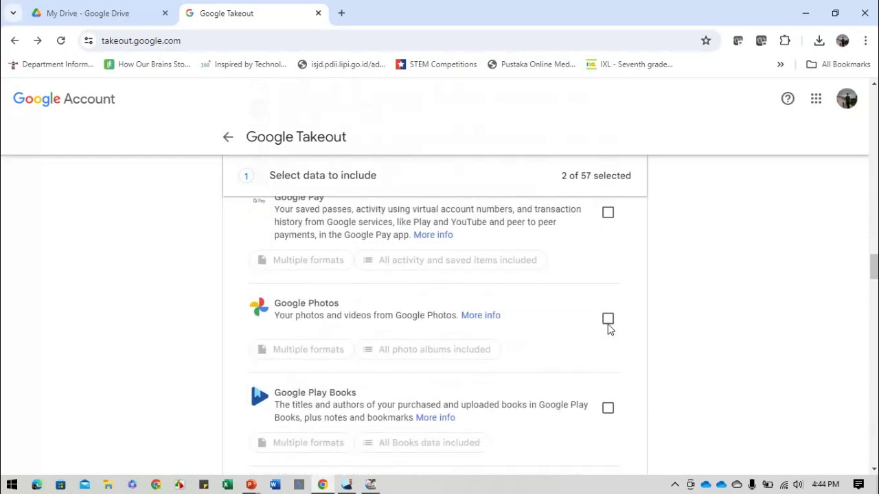
pyautogui.click(607, 309)
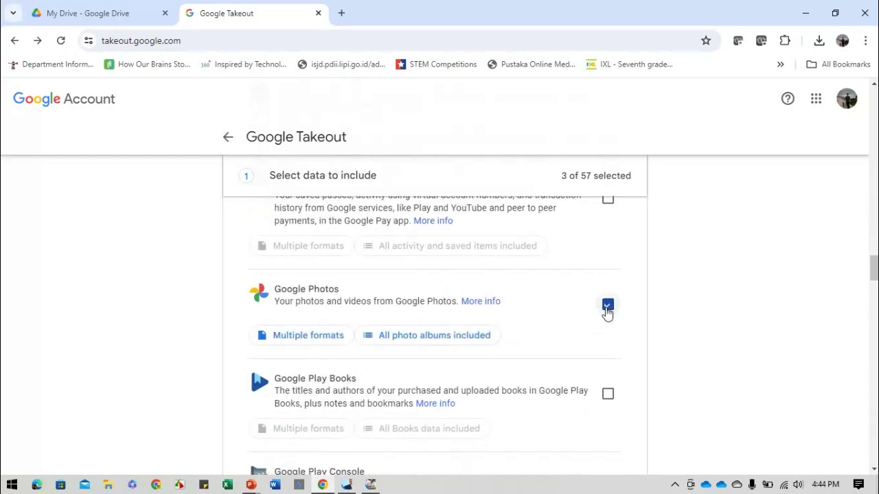
# Review the albums in the Google Photos content options and close them without changes
pyautogui.click(465, 336)
pyautogui.scroll(-4, 464, 338)
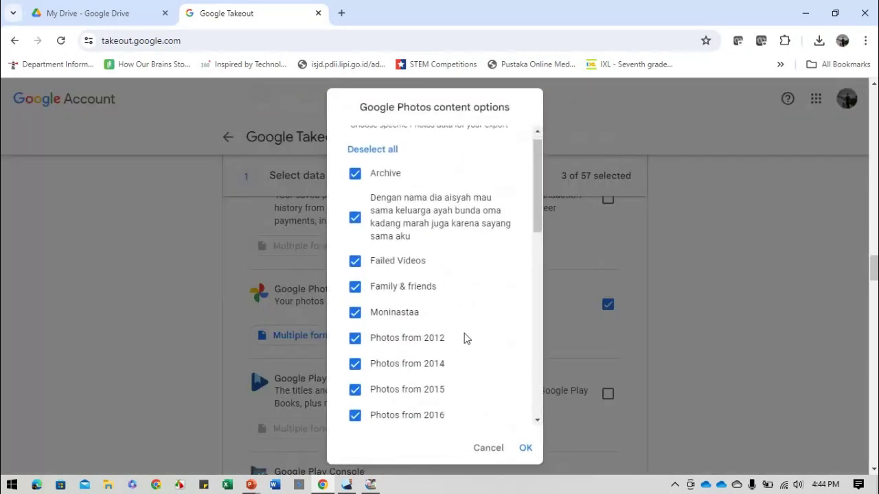
pyautogui.scroll(-7, 465, 339)
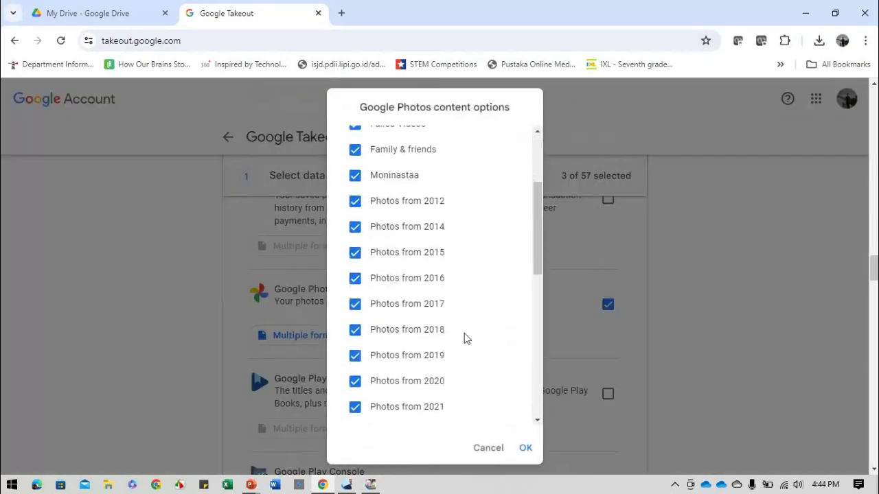
pyautogui.scroll(-5, 464, 336)
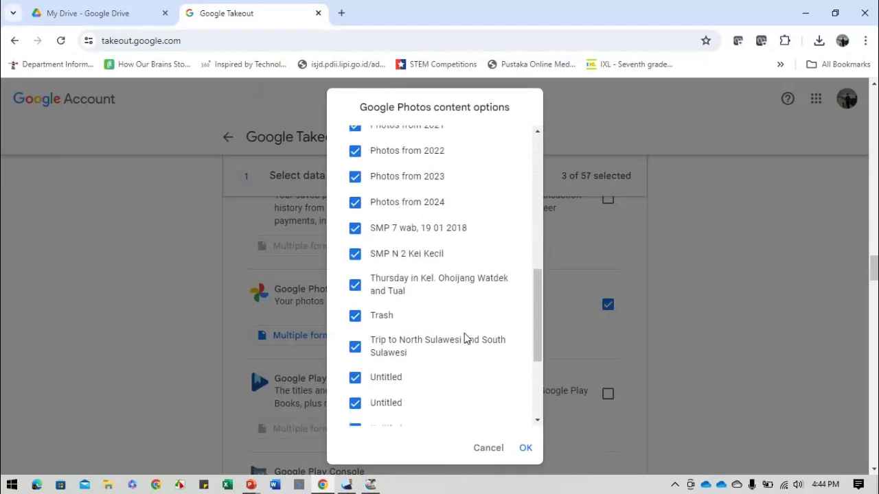
pyautogui.scroll(-2, 464, 338)
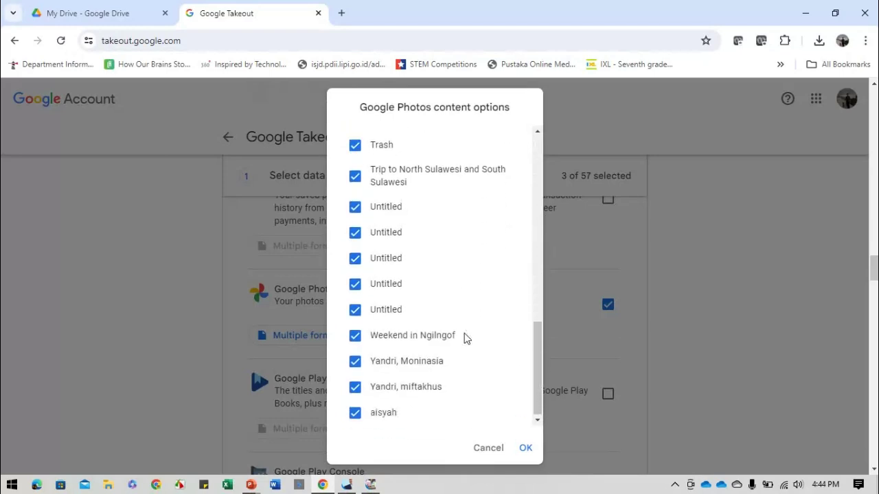
pyautogui.scroll(15, 465, 339)
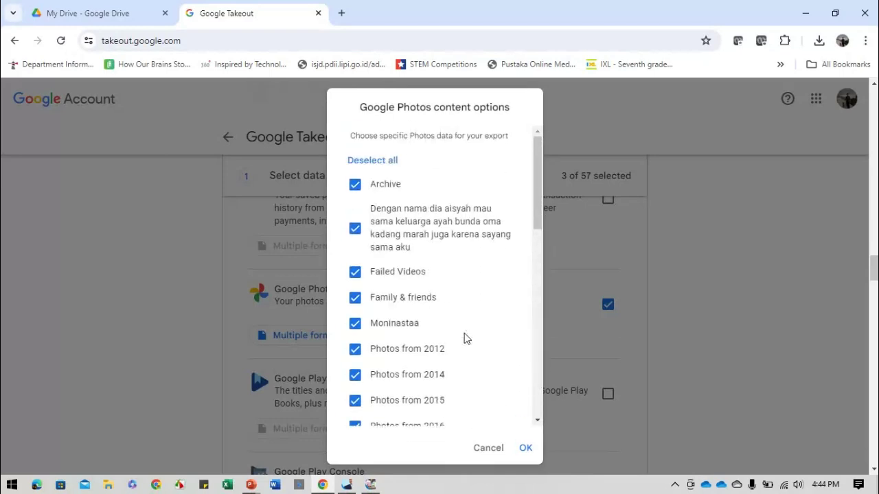
pyautogui.click(488, 450)
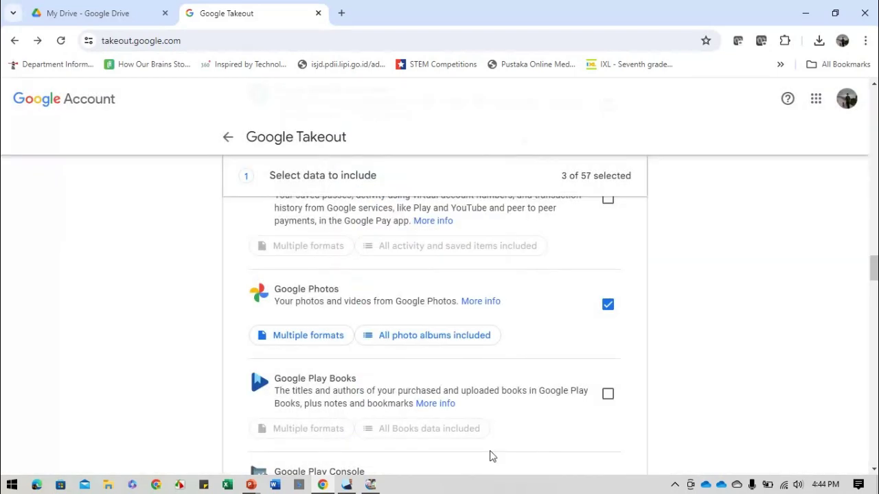
# Remove Drive and Contacts from the data selected for export
pyautogui.scroll(12, 536, 343)
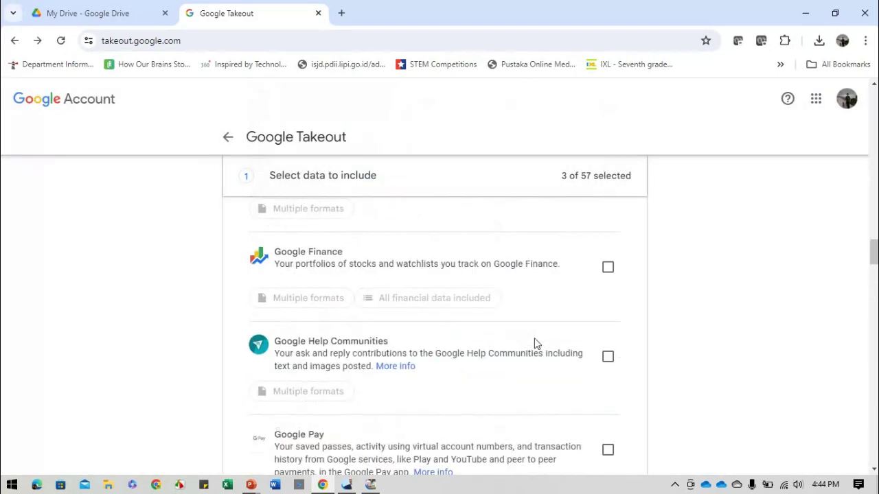
pyautogui.scroll(5, 536, 343)
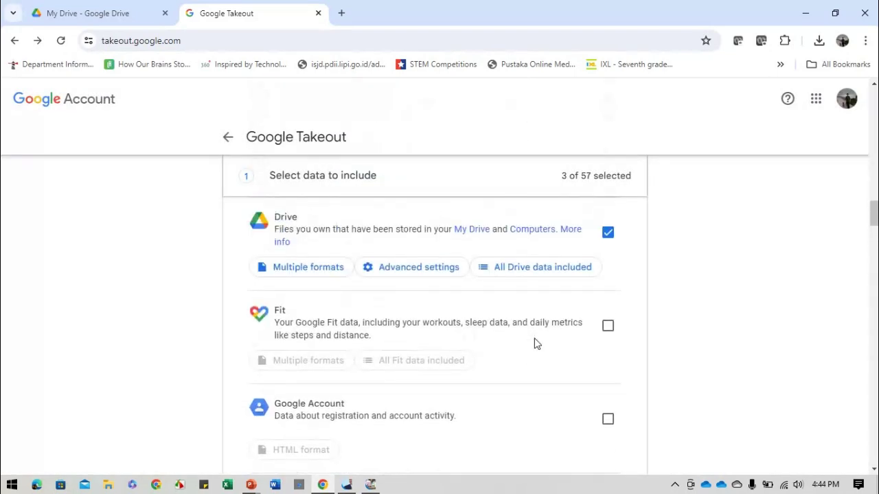
pyautogui.click(607, 392)
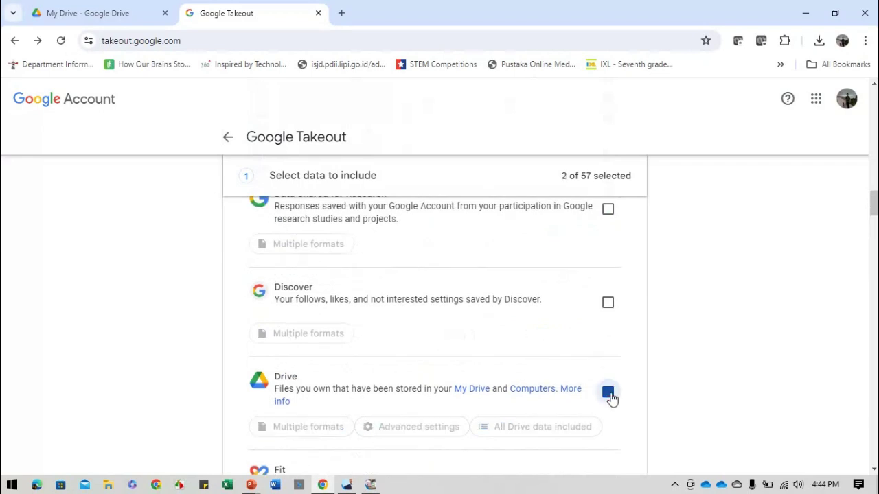
pyautogui.scroll(3, 574, 321)
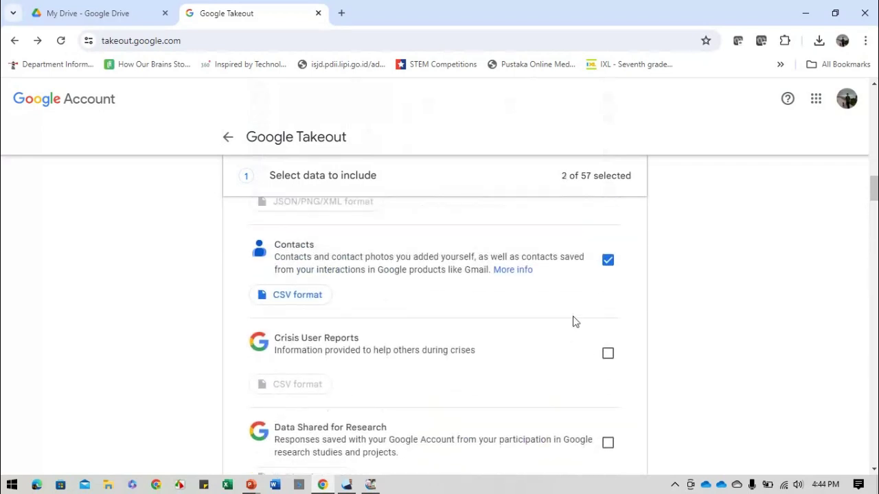
pyautogui.click(609, 269)
# Deselect all albums in the Google Photos content options
pyautogui.scroll(-10, 557, 331)
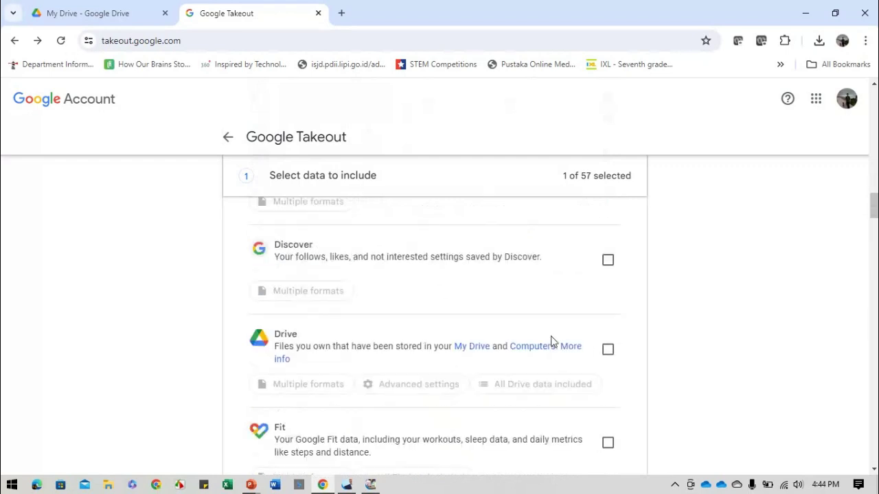
pyautogui.scroll(-8, 554, 341)
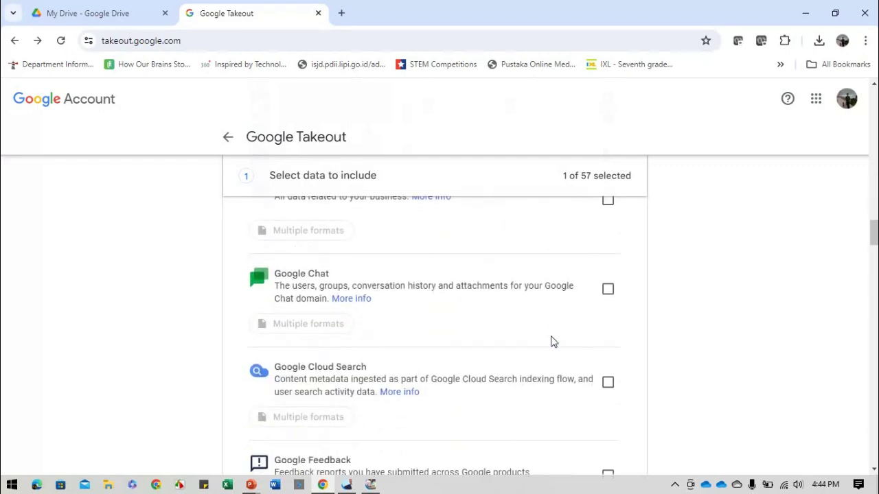
pyautogui.scroll(-3, 554, 341)
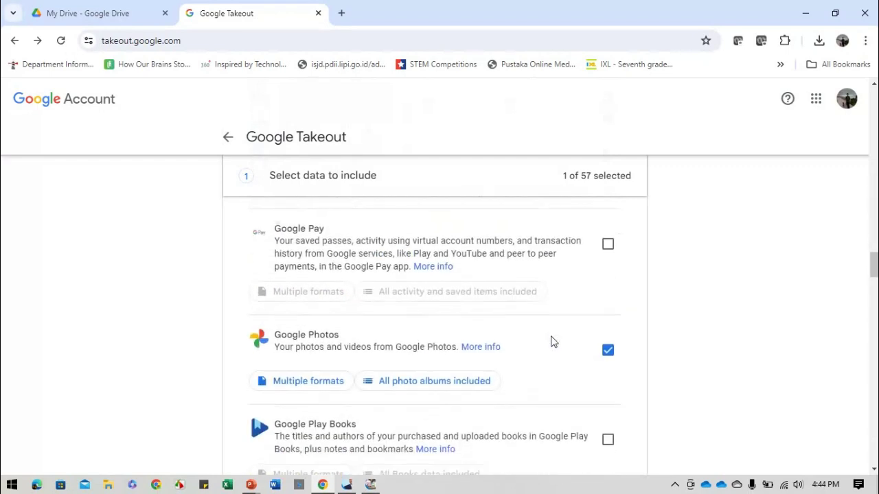
pyautogui.click(469, 301)
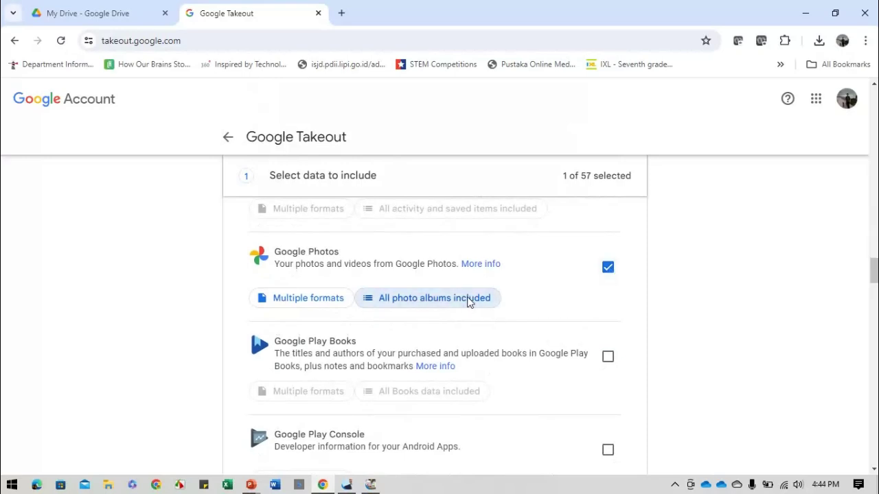
pyautogui.click(383, 165)
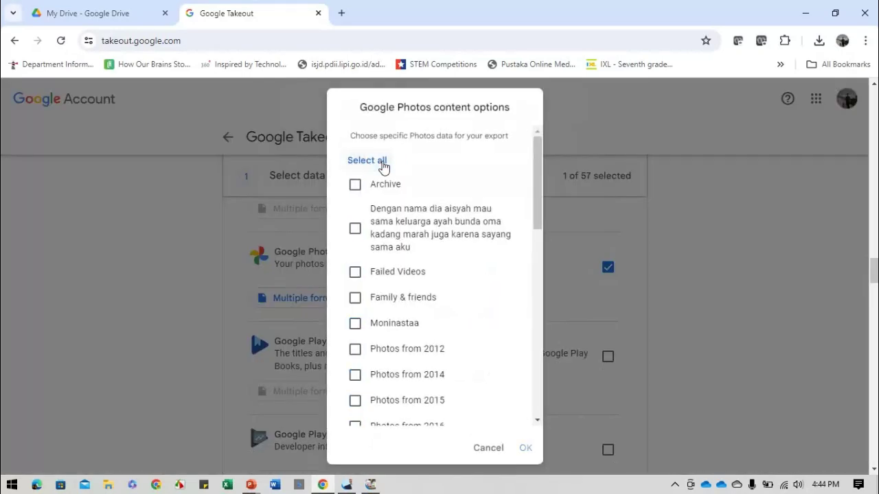
# Select only the Photos from 2024 album in the Google Photos content options and confirm the selection
pyautogui.scroll(-3, 426, 302)
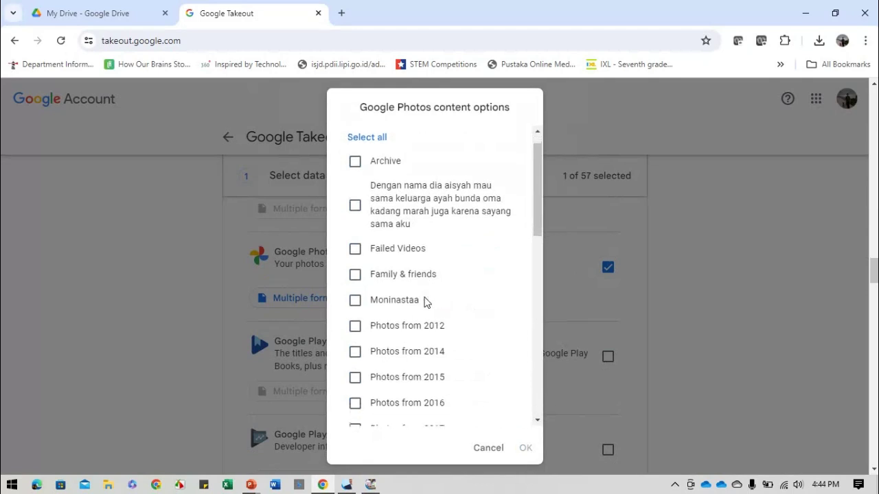
pyautogui.scroll(-2, 426, 303)
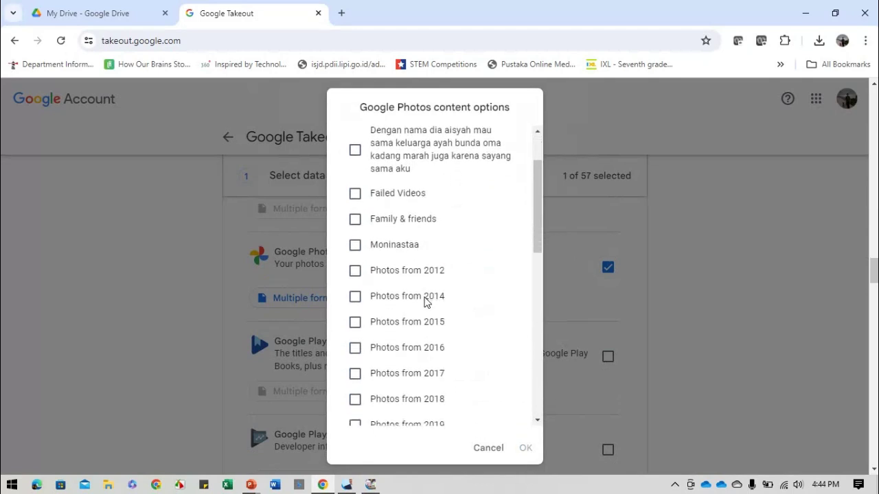
pyautogui.scroll(-2, 427, 302)
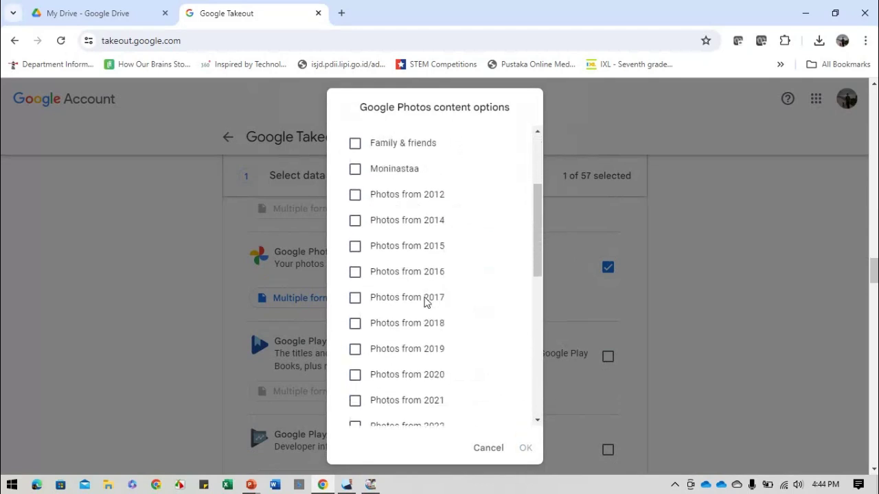
pyautogui.scroll(-5, 427, 302)
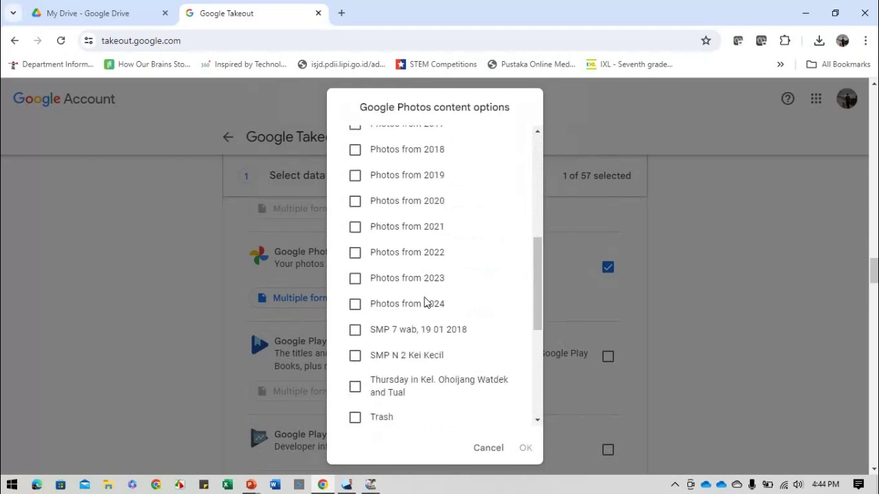
pyautogui.scroll(7, 426, 302)
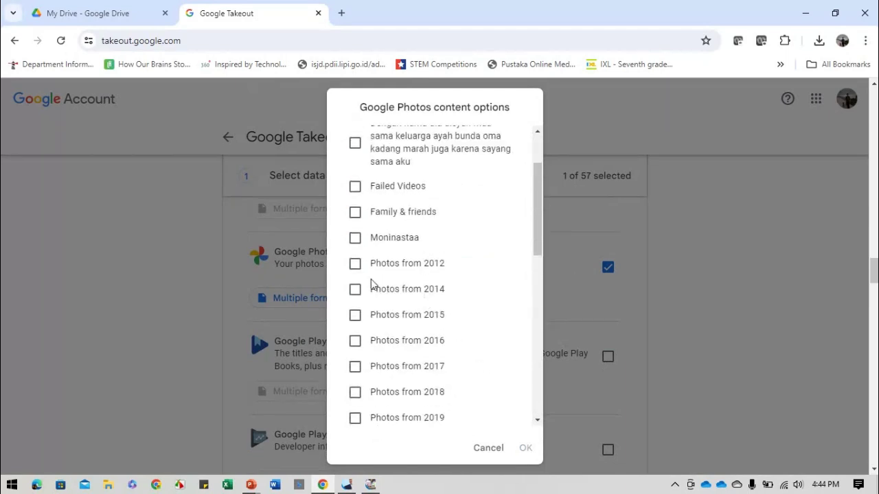
pyautogui.click(355, 264)
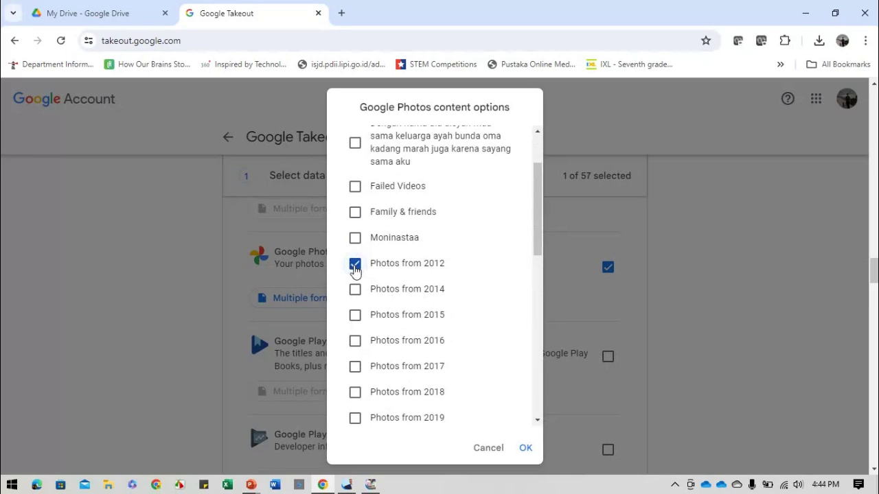
pyautogui.scroll(-7, 355, 271)
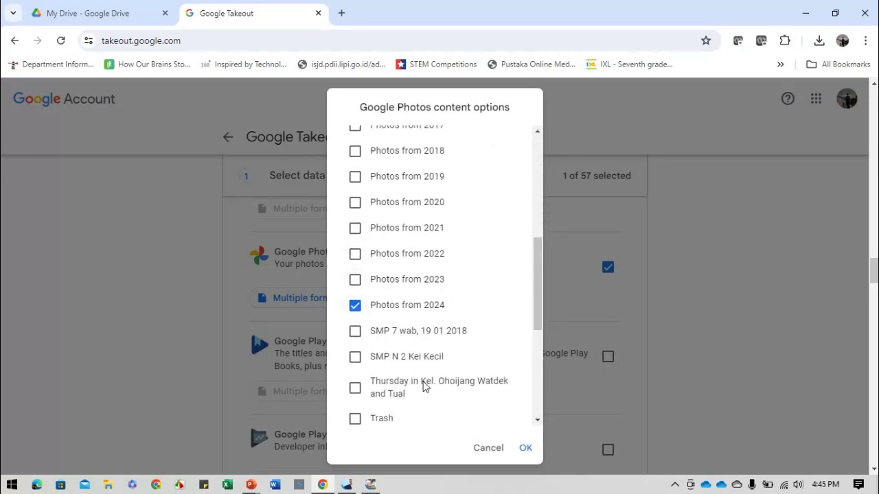
pyautogui.click(524, 450)
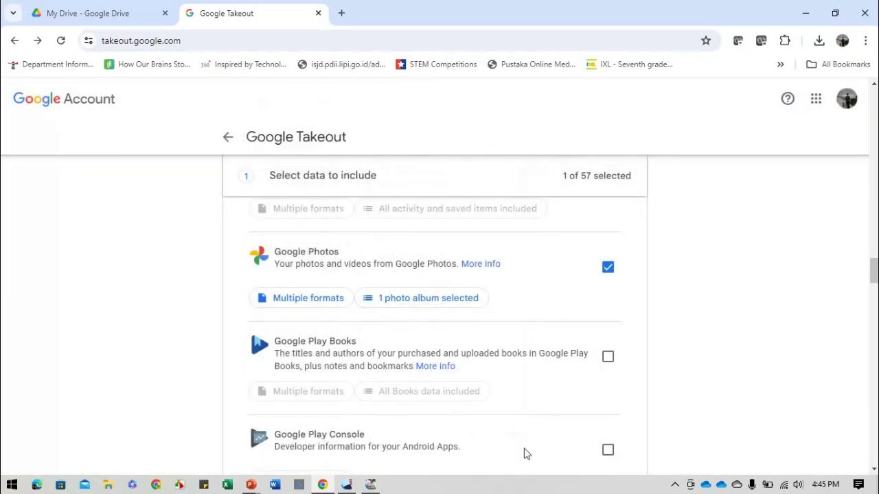
# Examine the remaining products in the data list, from Google Photos down to YouTube and YouTube Music
pyautogui.scroll(-4, 455, 383)
pyautogui.scroll(-4, 456, 385)
pyautogui.scroll(-4, 454, 381)
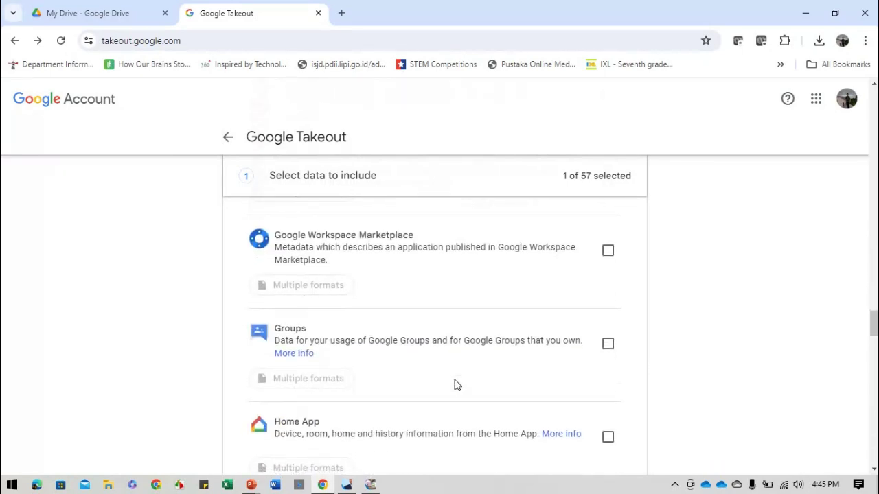
pyautogui.scroll(-3, 455, 383)
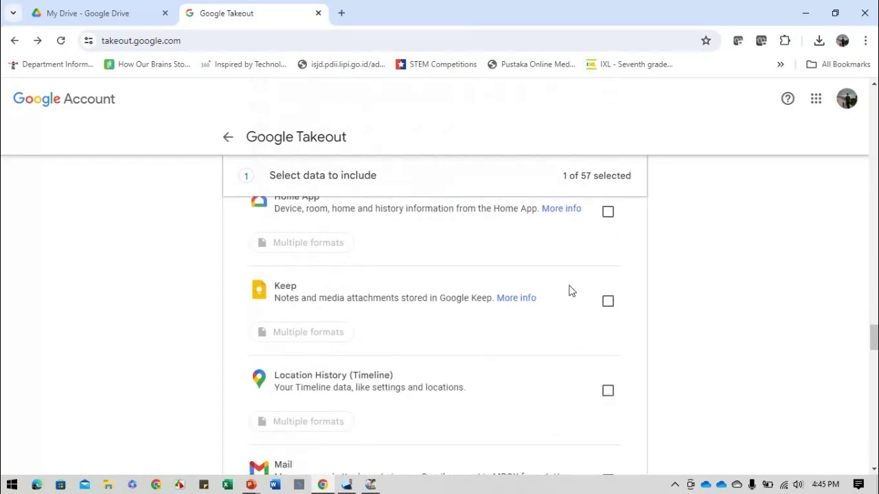
pyautogui.scroll(-3, 411, 357)
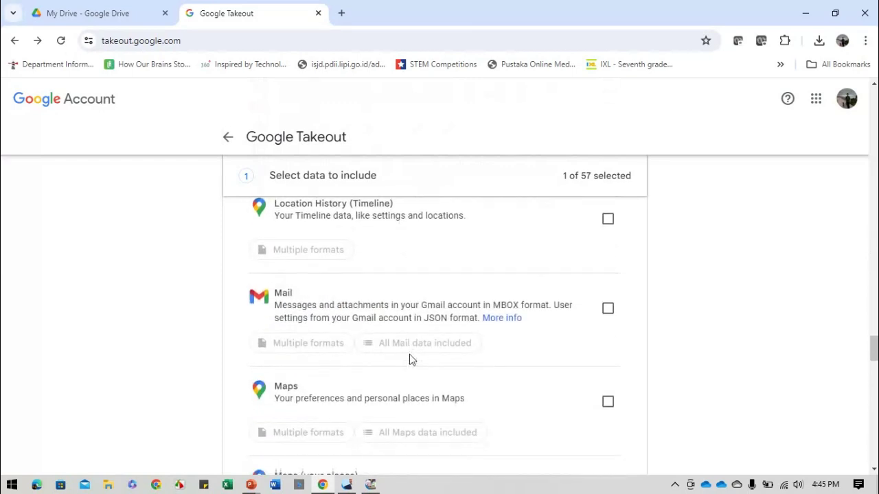
pyautogui.scroll(-2, 529, 362)
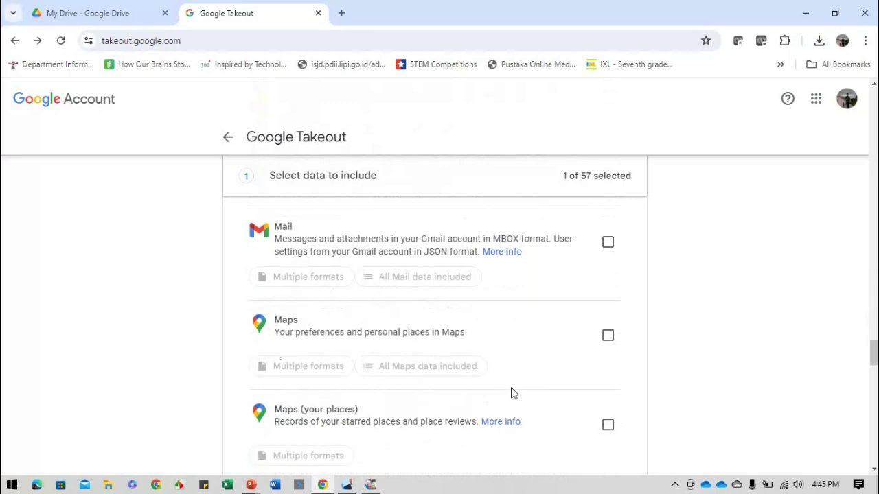
pyautogui.scroll(-5, 490, 407)
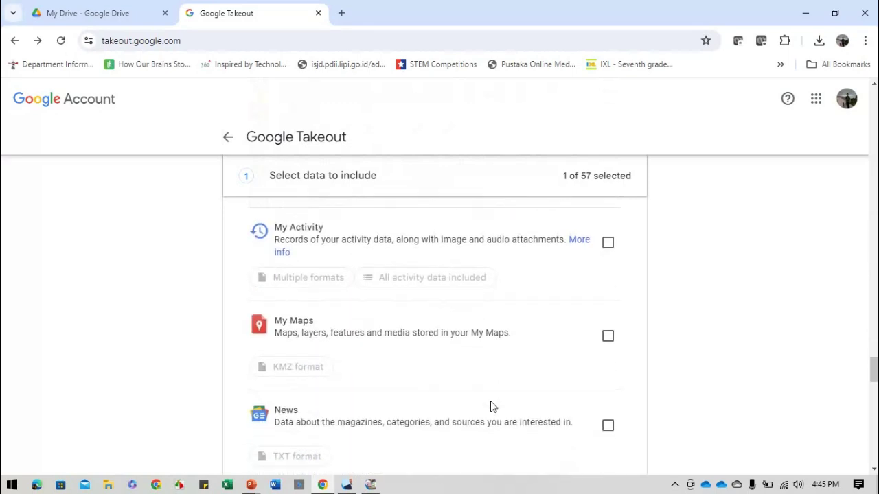
pyautogui.scroll(-5, 490, 406)
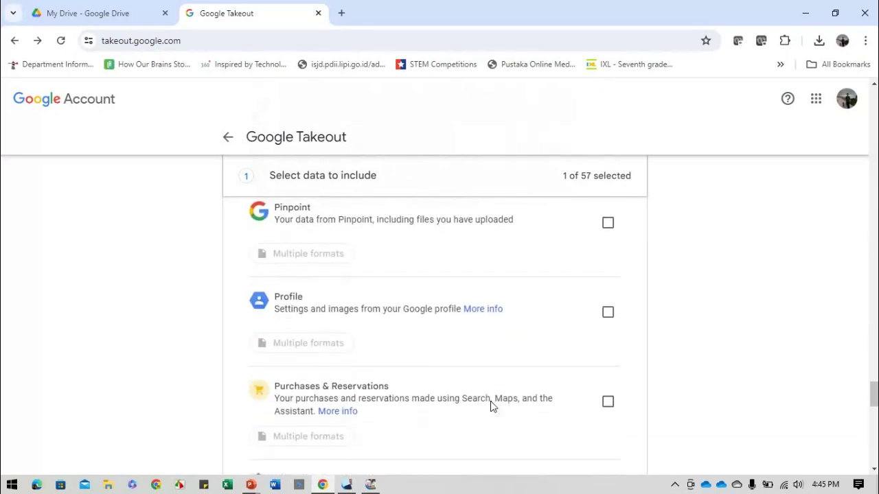
pyautogui.scroll(-4, 491, 407)
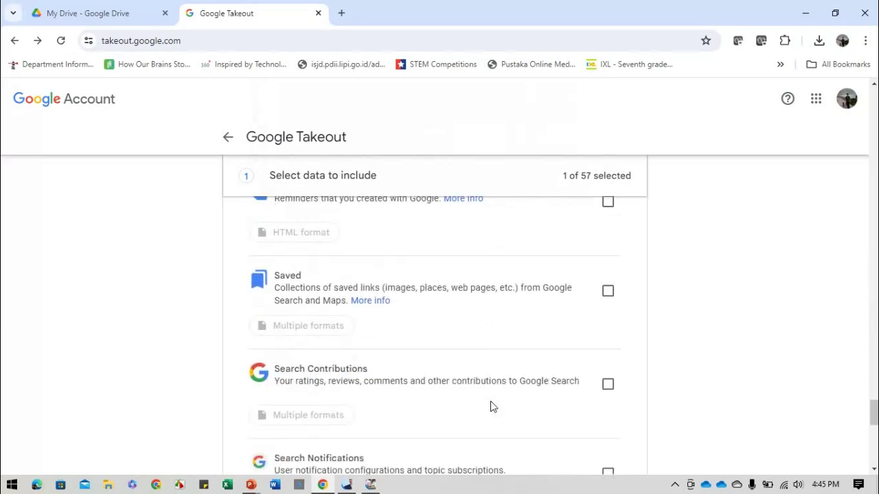
pyautogui.scroll(-2, 490, 407)
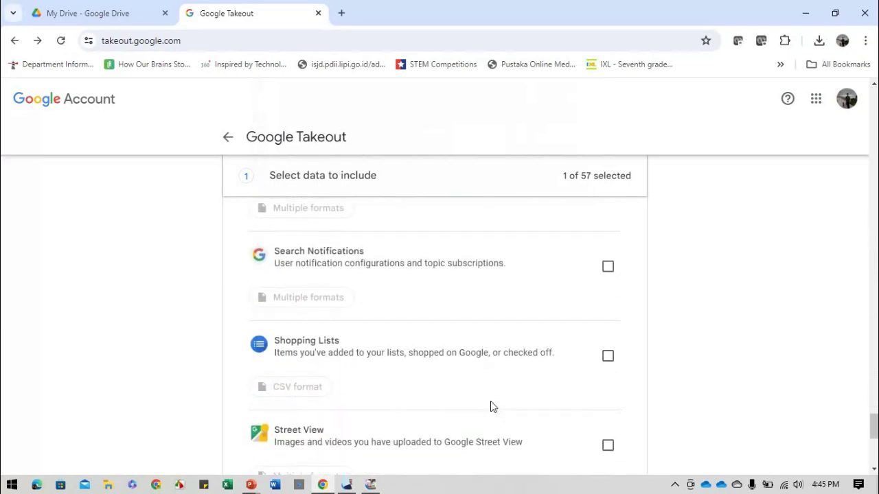
pyautogui.scroll(-3, 490, 407)
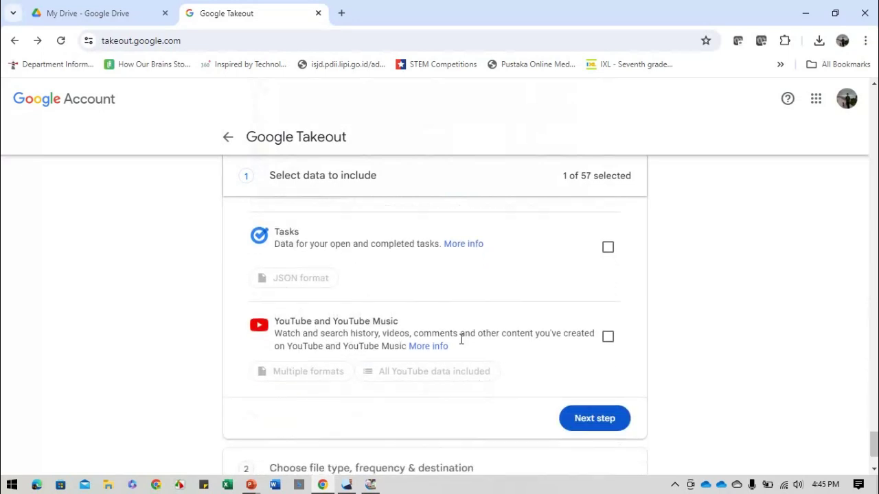
# Temporarily include YouTube and YouTube Music in the export to review its content options
pyautogui.click(609, 338)
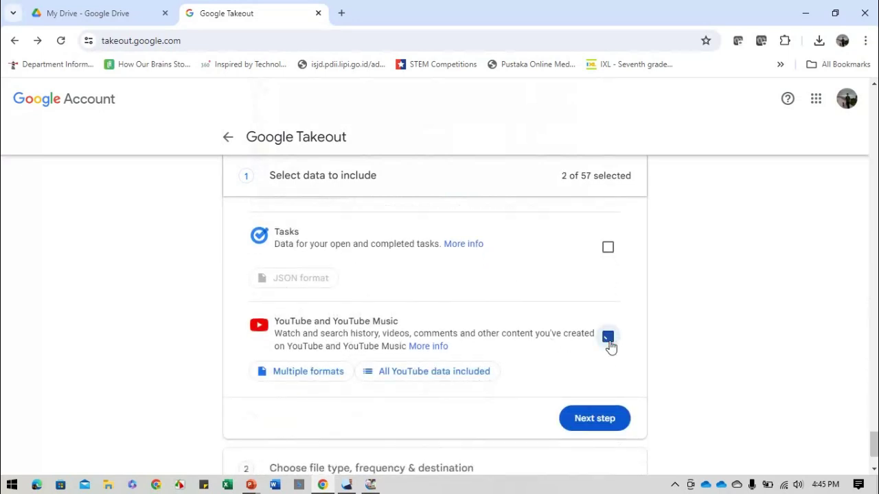
pyautogui.click(459, 378)
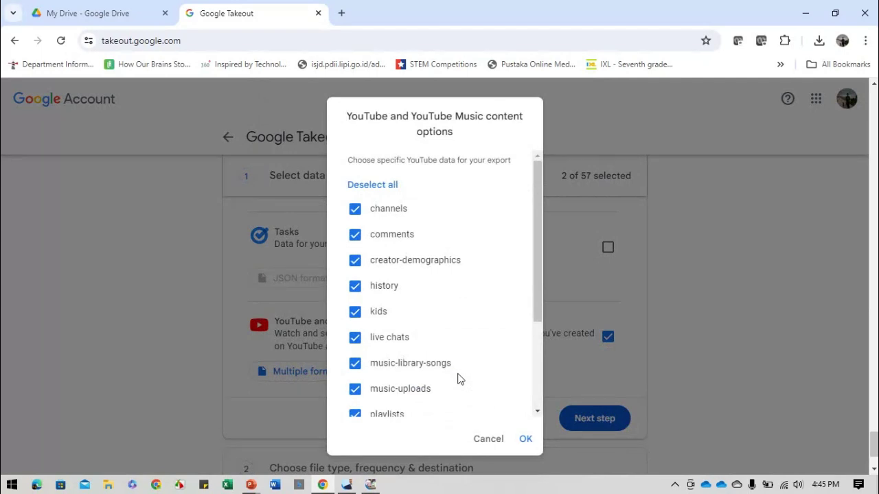
pyautogui.scroll(-3, 458, 358)
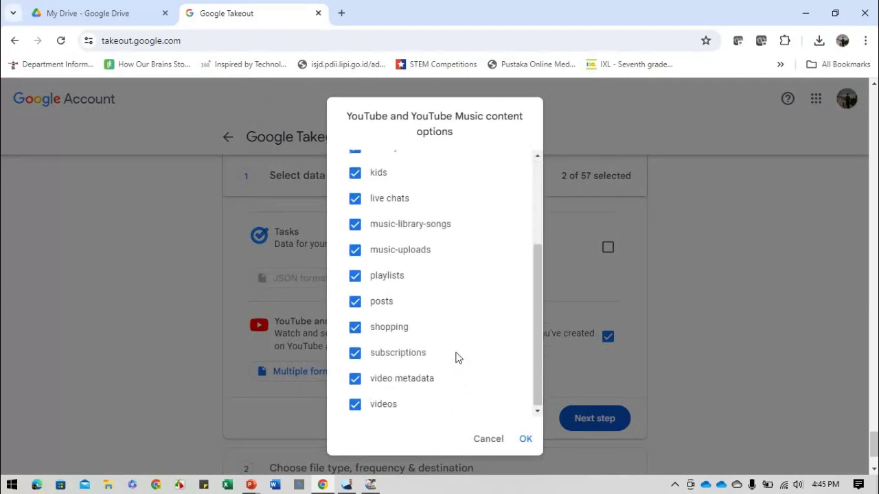
pyautogui.click(487, 439)
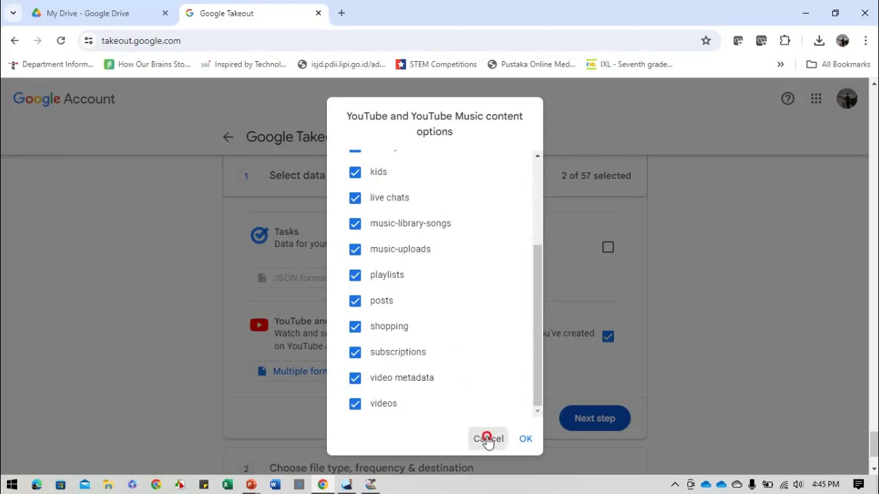
pyautogui.click(608, 336)
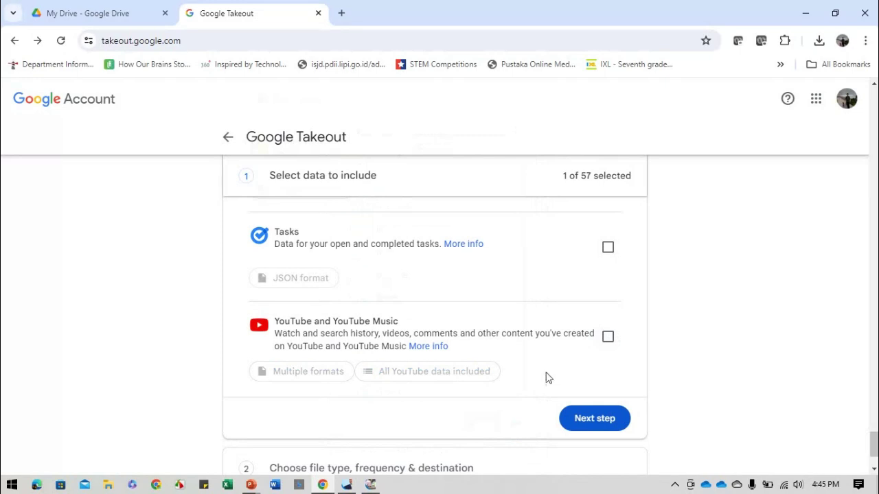
# Proceed to the file type, frequency and destination settings and choose Send download link via email as the destination
pyautogui.click(593, 420)
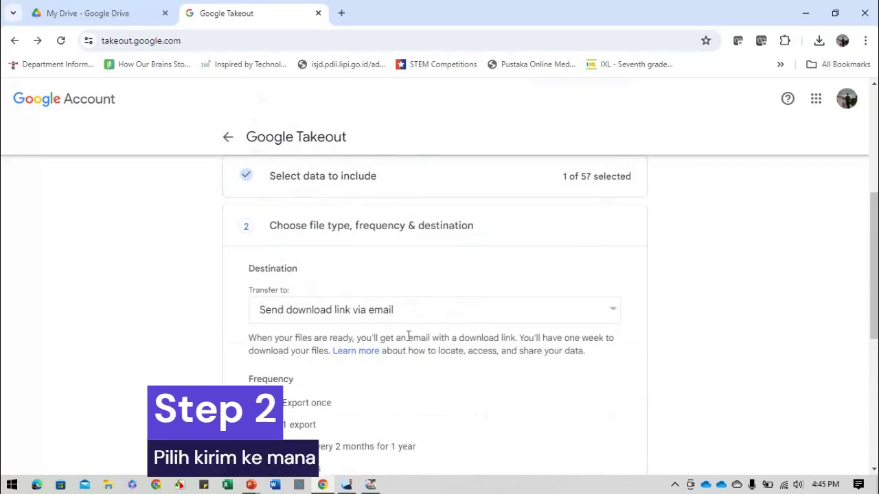
pyautogui.click(367, 314)
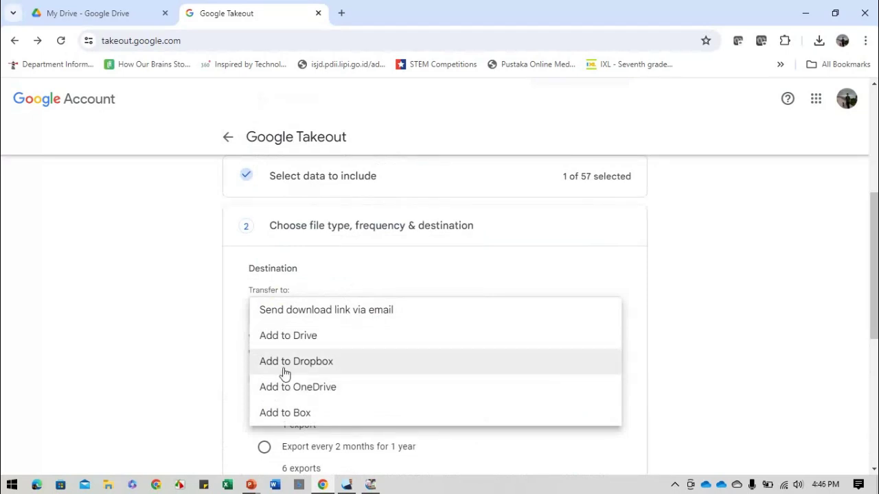
pyautogui.click(309, 317)
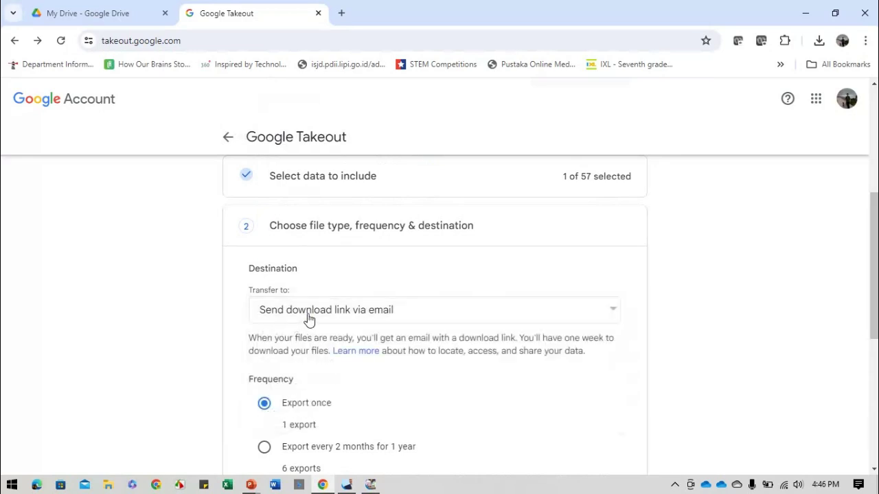
# Try the .tgz file type for the export and set it back to .zip
pyautogui.scroll(-3, 355, 367)
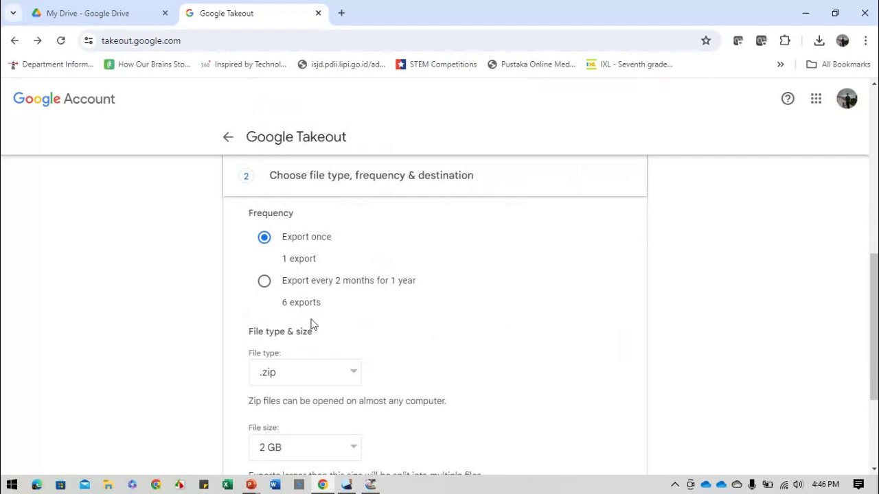
pyautogui.scroll(-1, 311, 323)
pyautogui.click(323, 308)
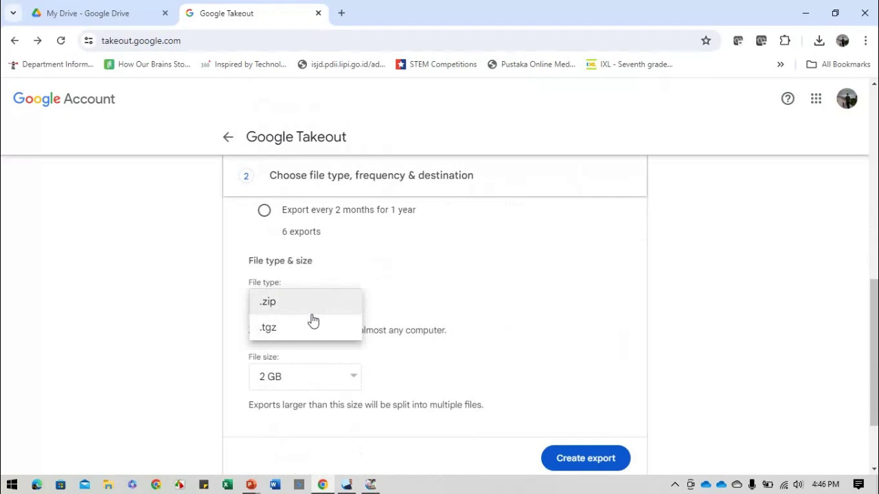
pyautogui.click(300, 334)
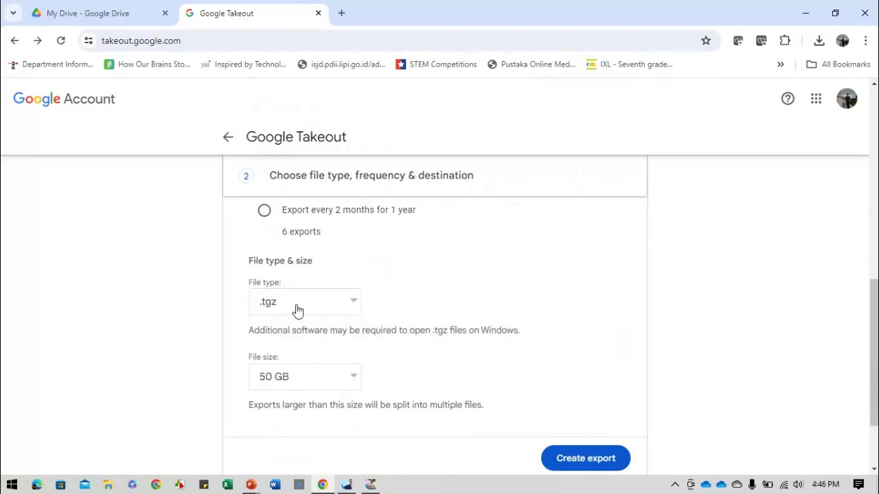
pyautogui.click(297, 310)
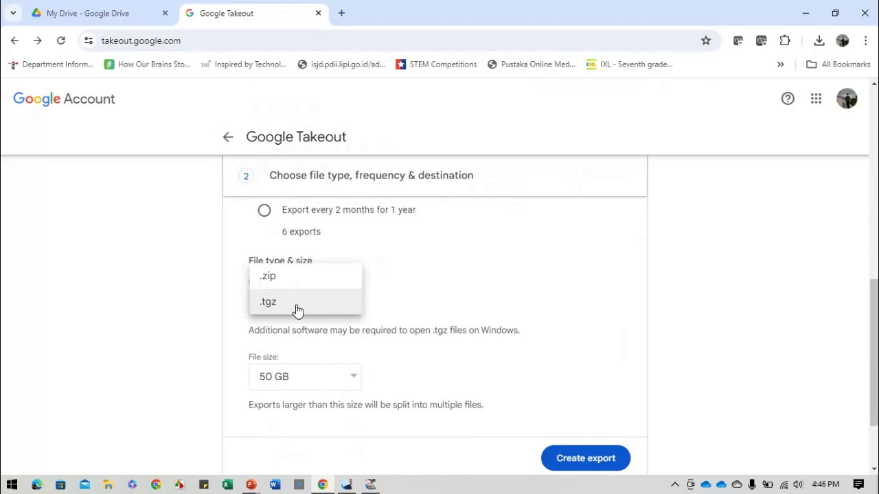
pyautogui.click(277, 277)
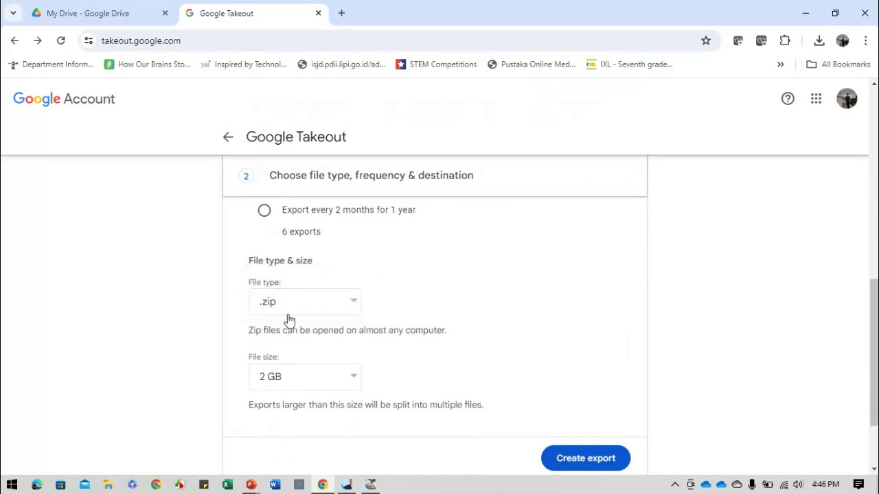
# Set the export's maximum file size to 4 GB
pyautogui.click(306, 382)
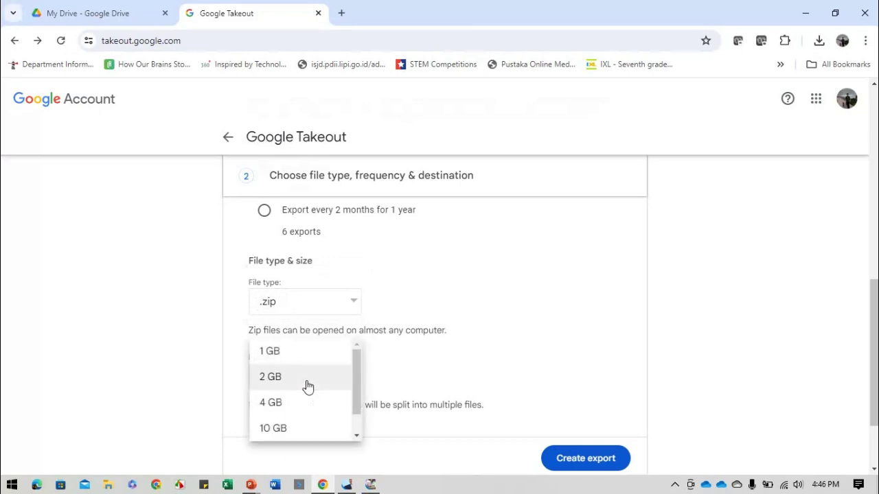
pyautogui.scroll(-1, 307, 387)
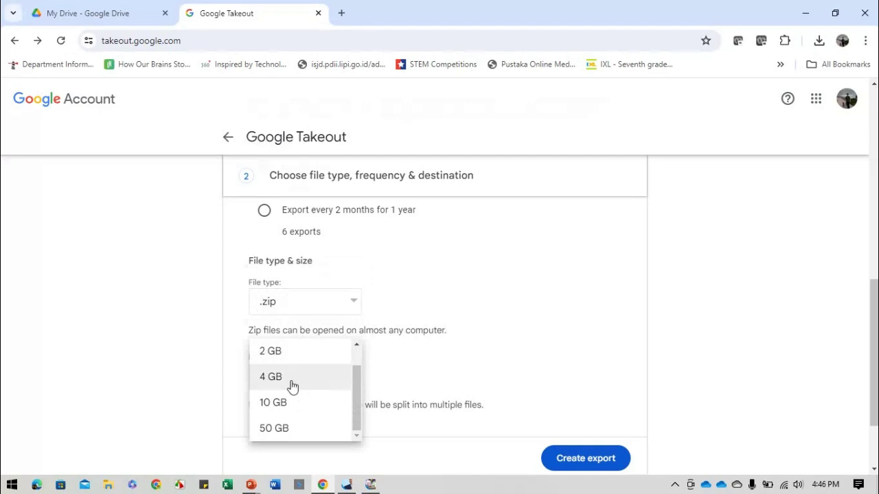
pyautogui.click(291, 386)
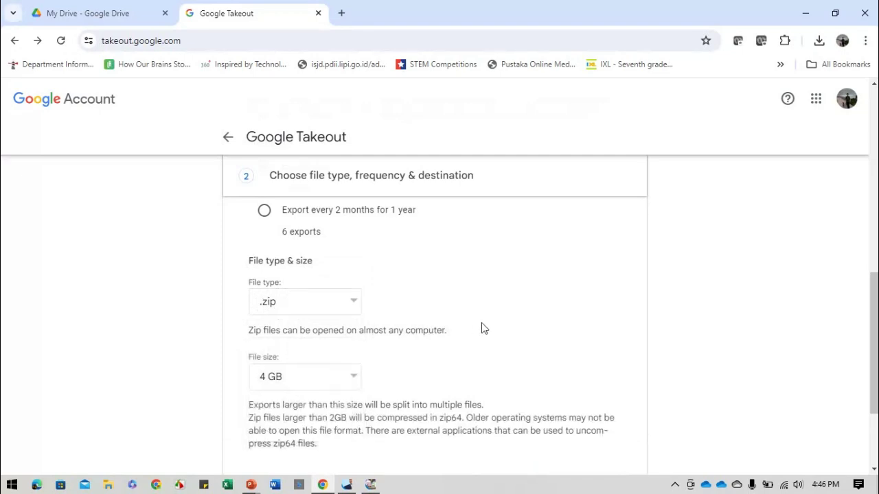
# Try a maximum file size of 1 GB for the export
pyautogui.scroll(-2, 482, 328)
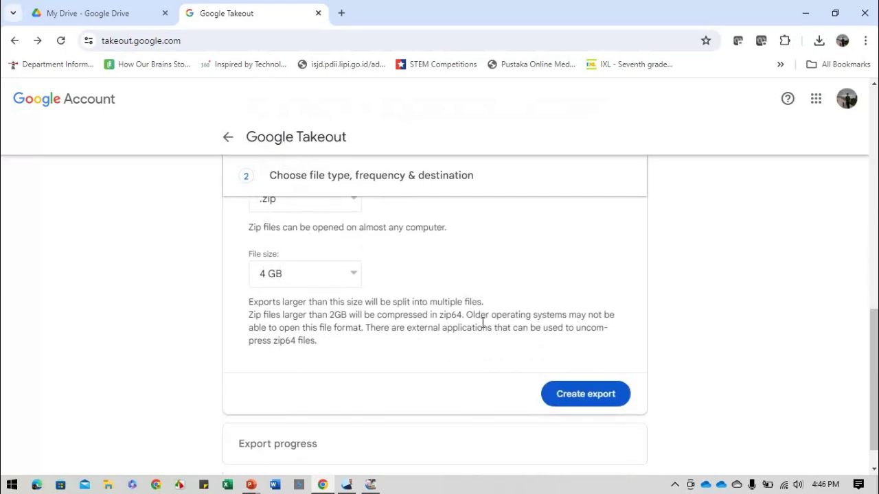
pyautogui.click(284, 276)
pyautogui.scroll(1, 314, 254)
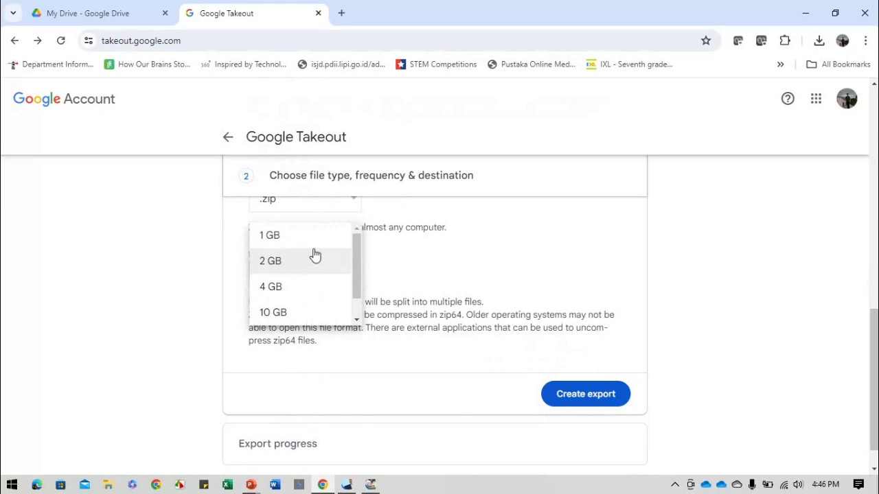
pyautogui.click(287, 245)
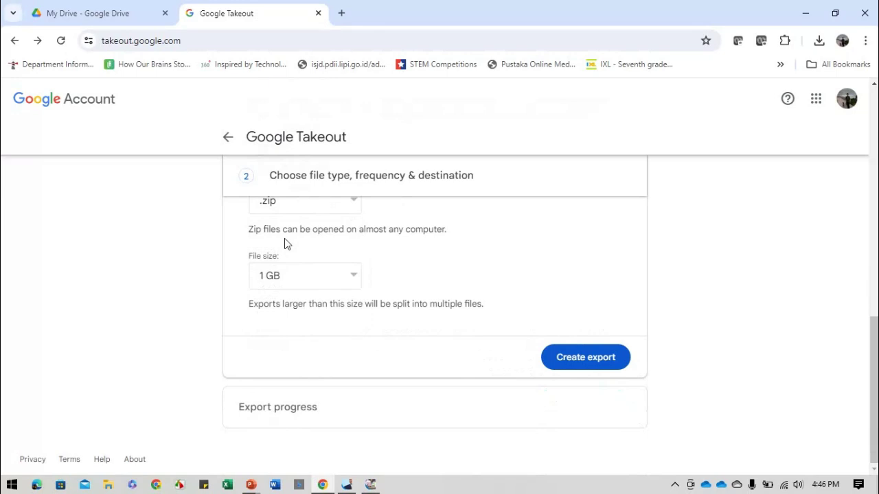
# Set the export's maximum file size to 10 GB and create the export
pyautogui.click(300, 276)
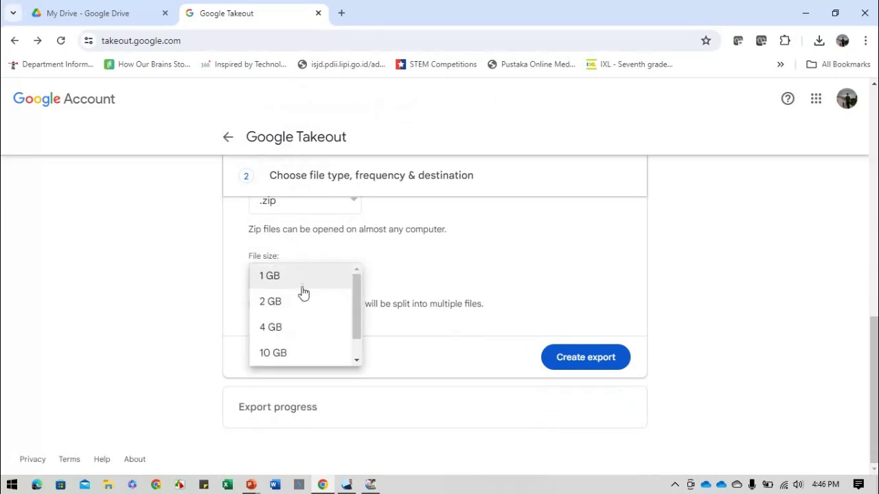
pyautogui.click(305, 353)
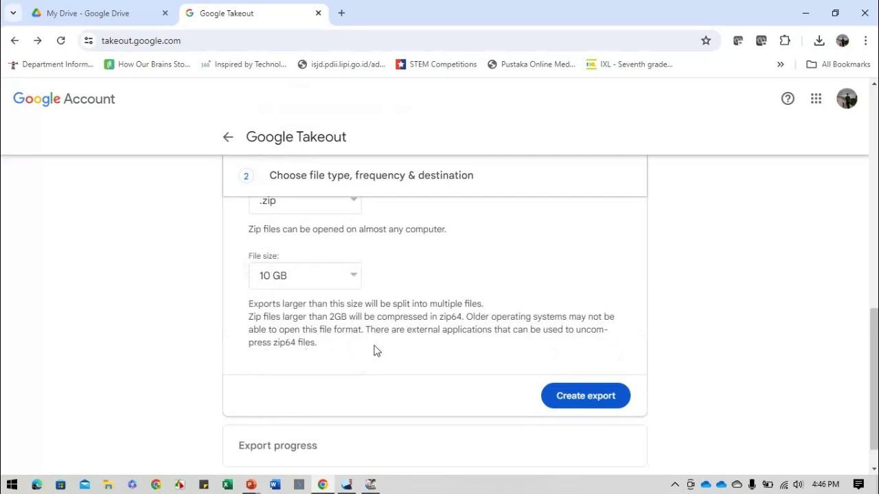
pyautogui.scroll(-1, 405, 361)
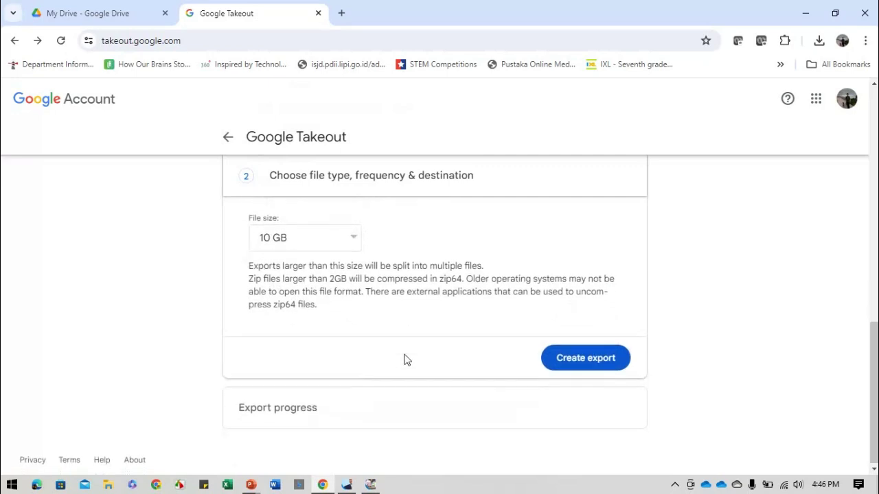
pyautogui.click(596, 360)
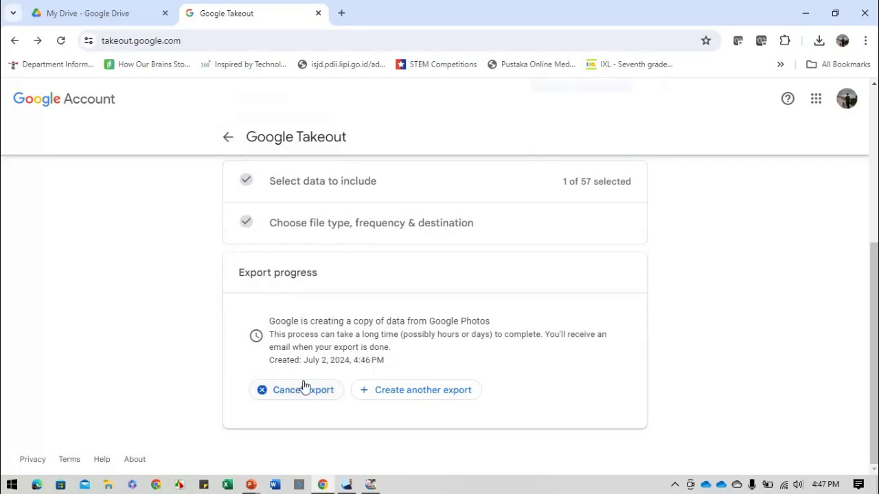
# Go to the Gmail inbox in a new browser tab and read the Google Takeout email "Your Google data is ready to download"
pyautogui.click(341, 13)
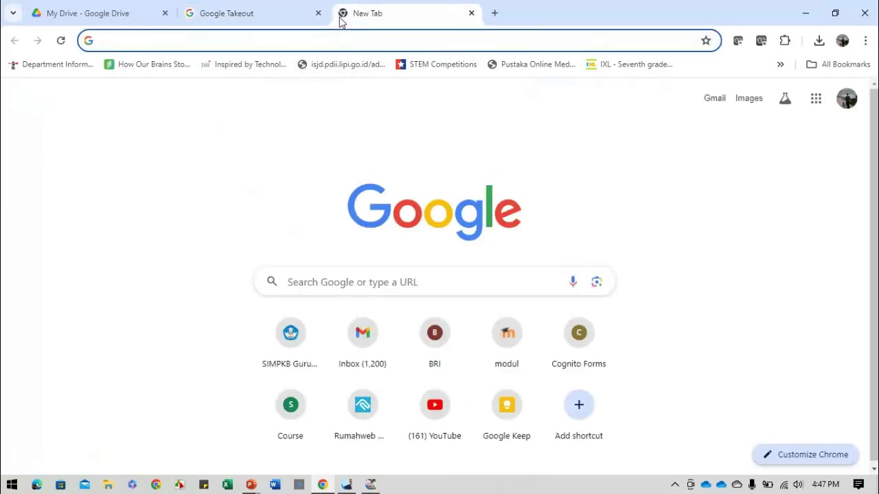
pyautogui.write('mai')
pyautogui.press('Return')
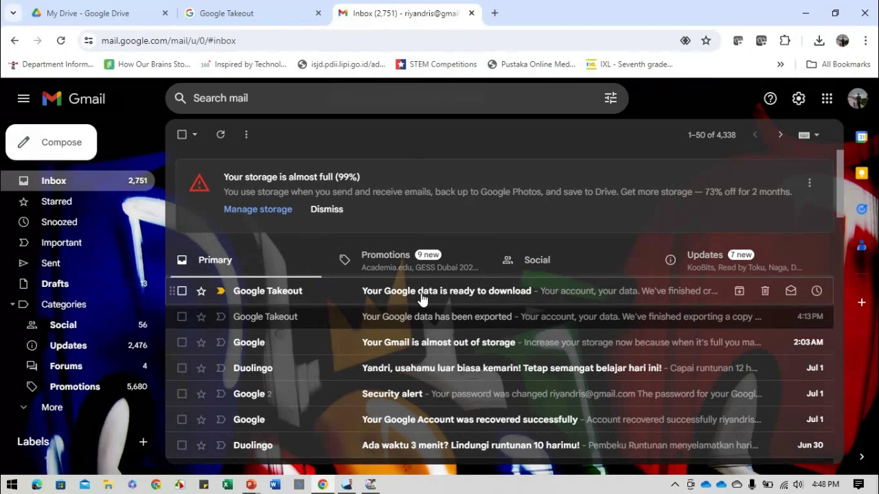
pyautogui.click(421, 297)
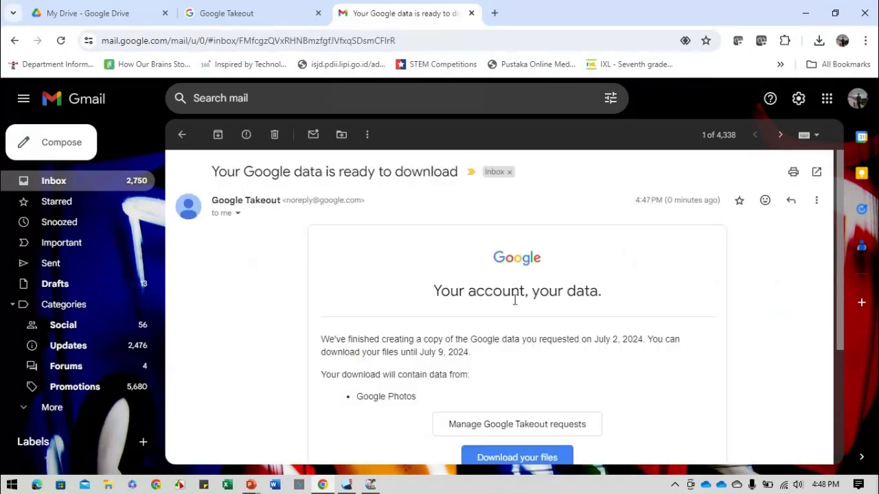
pyautogui.scroll(-1, 514, 300)
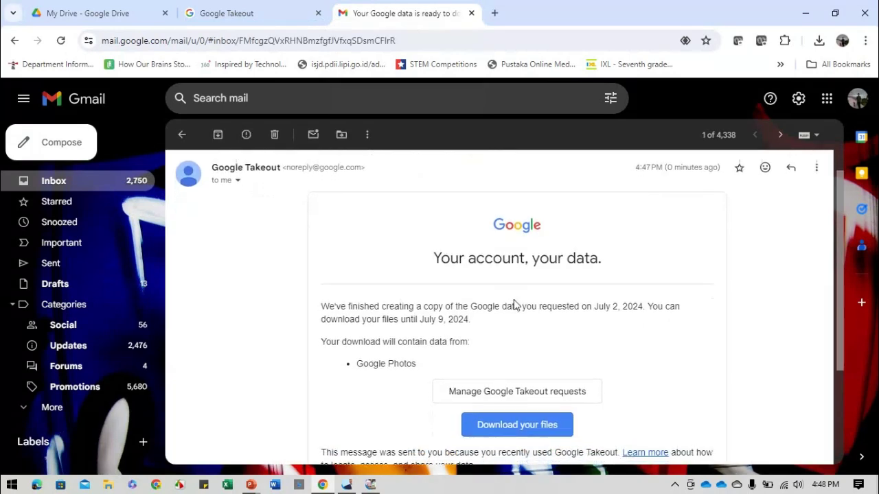
pyautogui.scroll(-1, 514, 305)
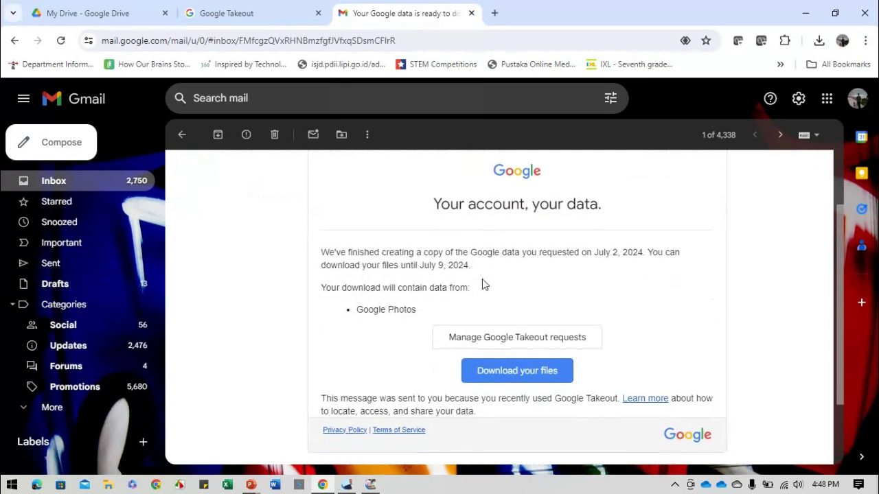
# Download the Google Photos export from the email's download link, save the zip in Downloads and show it in its folder
pyautogui.click(520, 374)
pyautogui.scroll(-1, 575, 318)
pyautogui.click(518, 302)
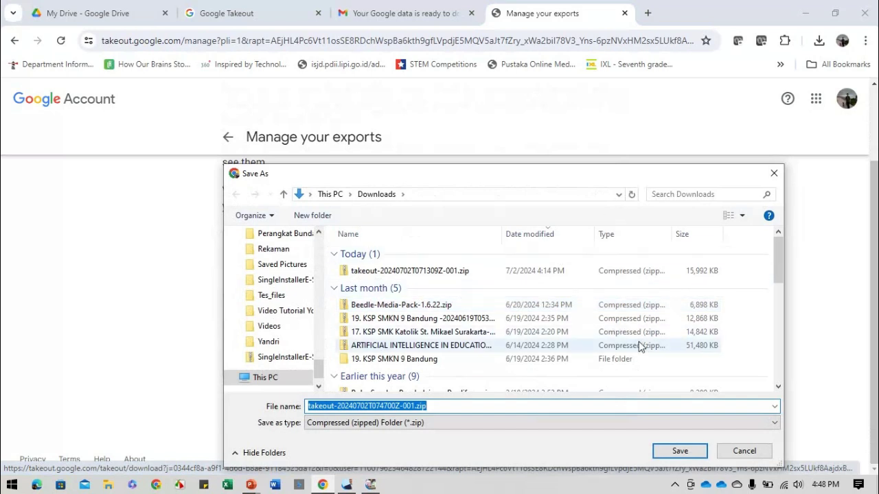
pyautogui.click(689, 451)
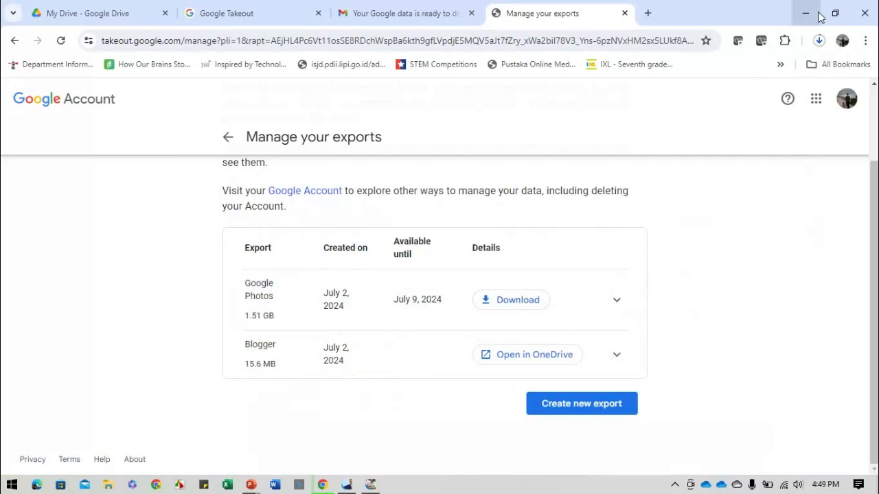
pyautogui.click(819, 42)
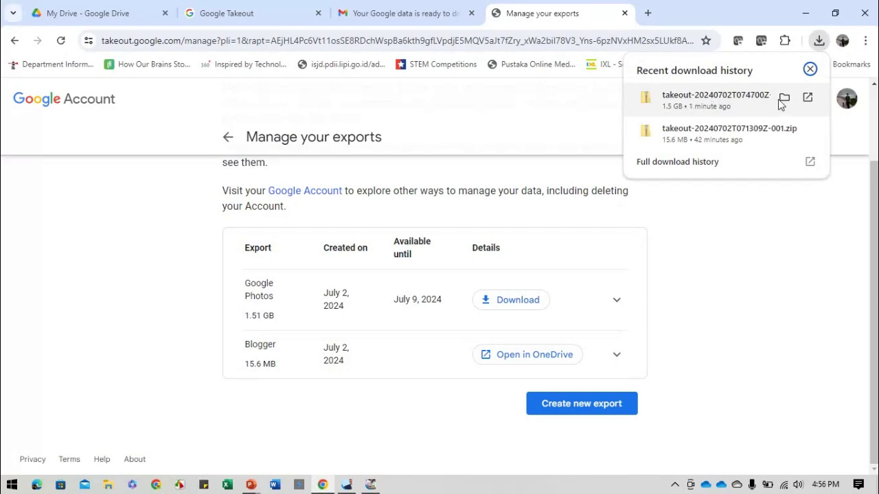
pyautogui.click(784, 98)
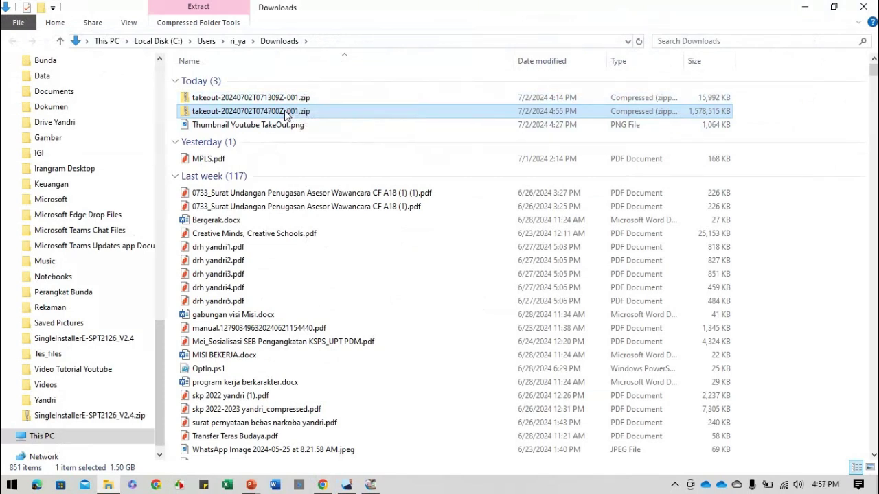
# Browse the takeout-20240702T074700Z-001.zip archive to Takeout > Google Photos > Photos from 2024 and view the photo IMG_20240105_085808.jpg
pyautogui.doubleClick(285, 112)
pyautogui.doubleClick(232, 79)
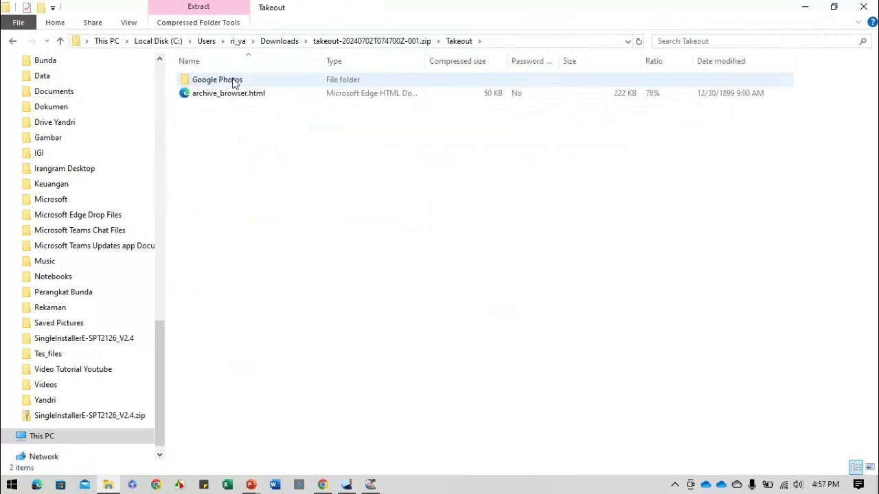
pyautogui.doubleClick(233, 81)
pyautogui.doubleClick(234, 81)
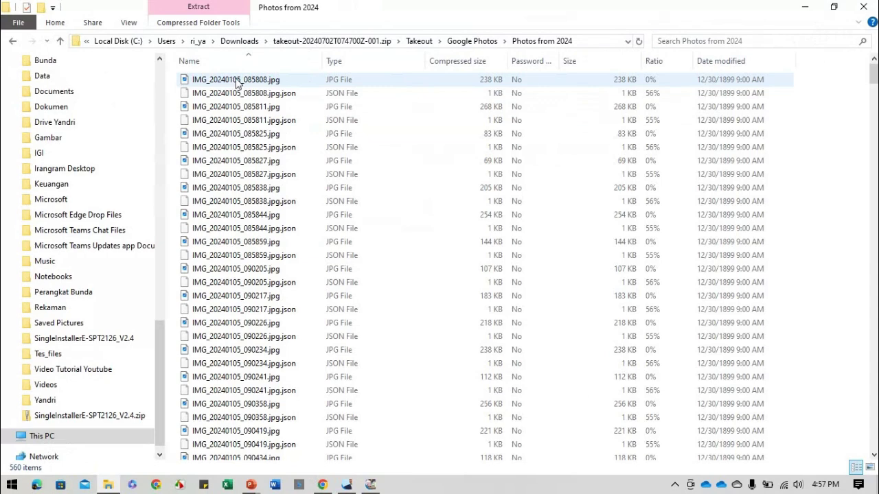
pyautogui.doubleClick(235, 81)
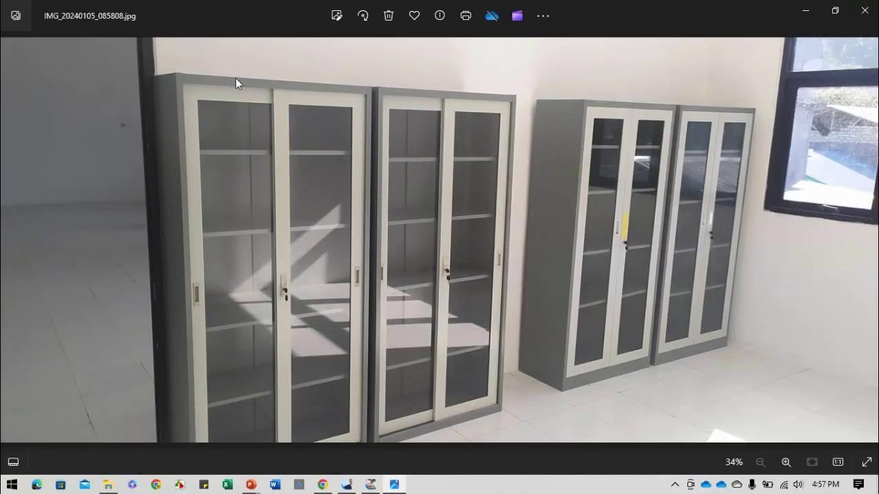
pyautogui.click(865, 11)
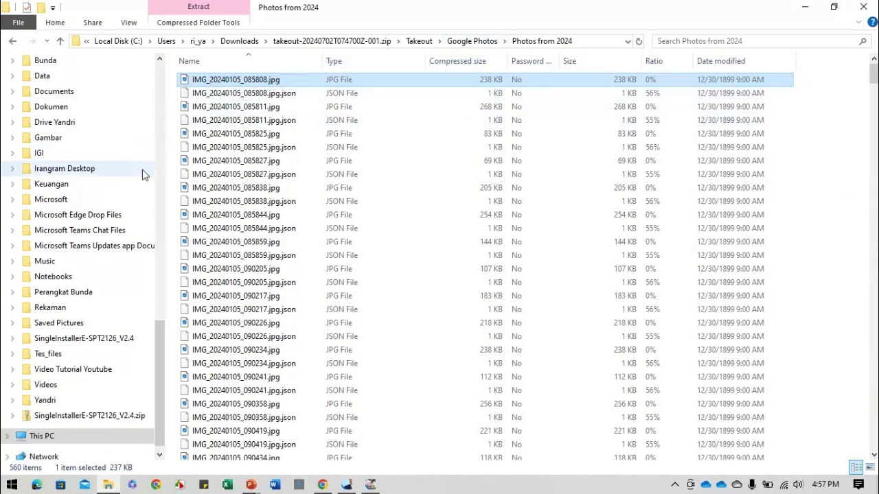
# Open the OneDrive - SMK Jayanegara Ambon location in File Explorer
pyautogui.scroll(1, 95, 210)
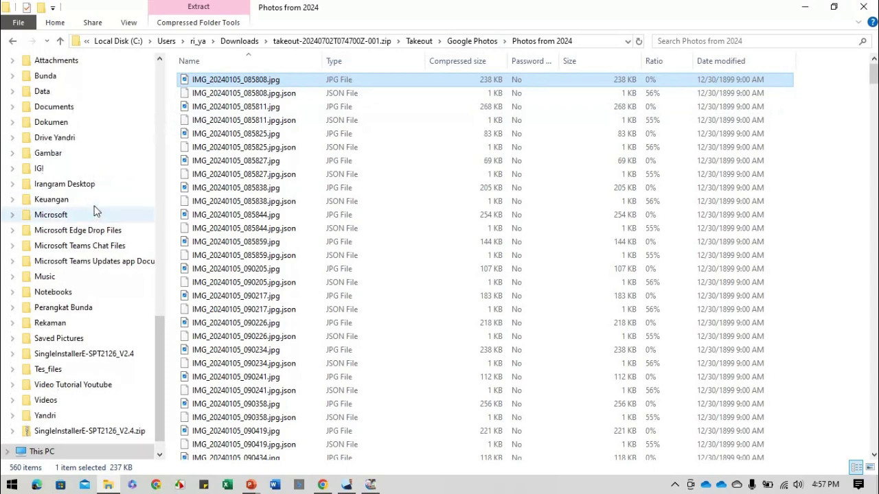
pyautogui.click(163, 162)
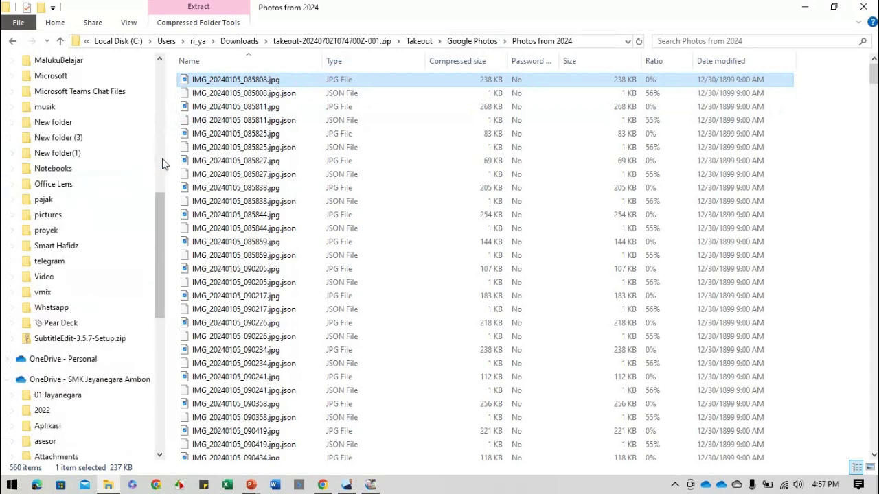
pyautogui.scroll(-1, 68, 326)
pyautogui.click(41, 335)
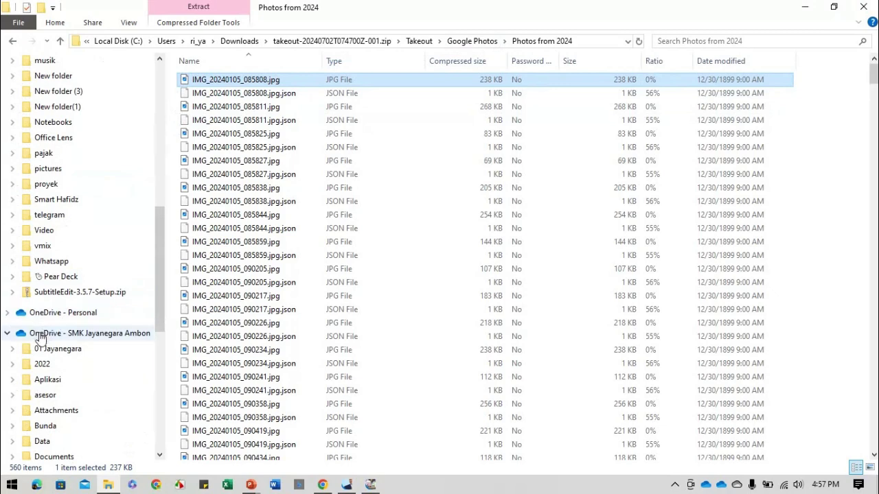